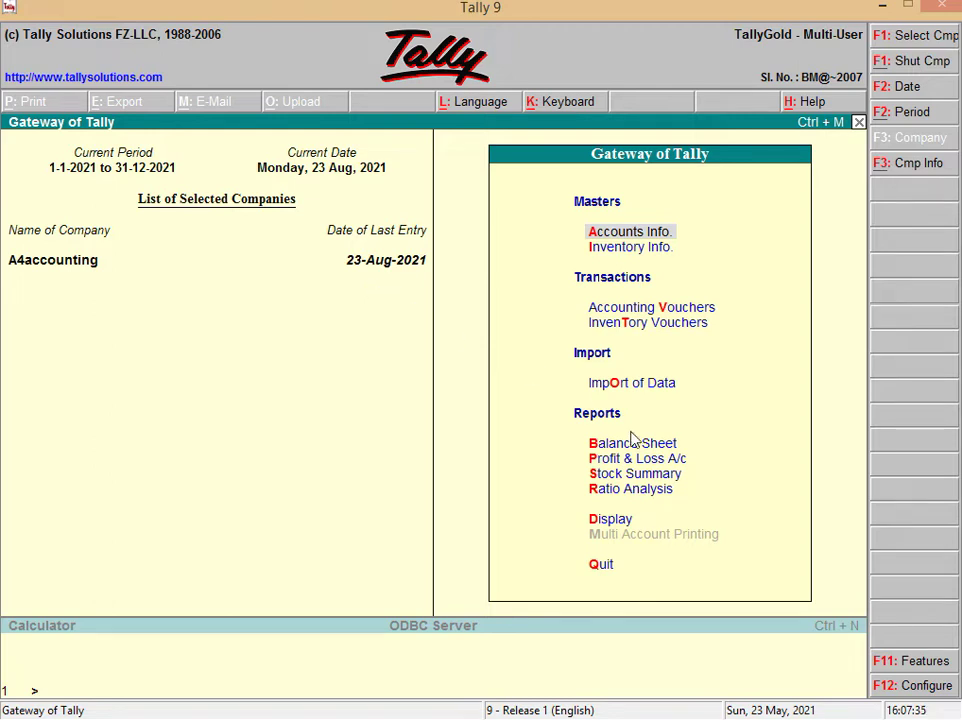
Open the Trial Balance and examine the Sundry Creditors ledger balances under Current Liabilities.
click(622, 524)
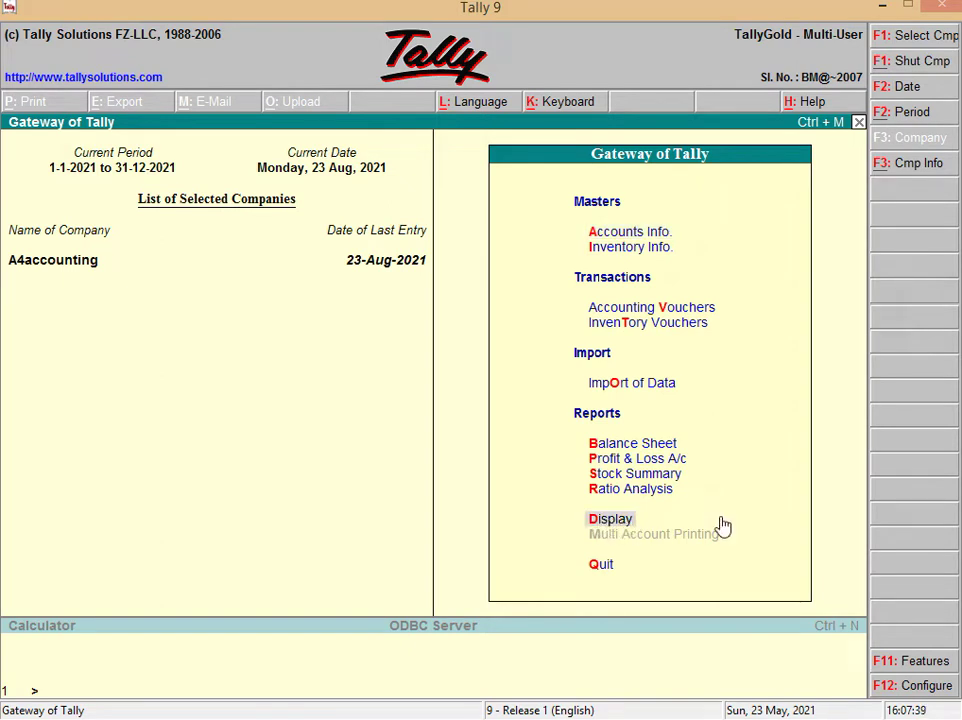
key(Return)
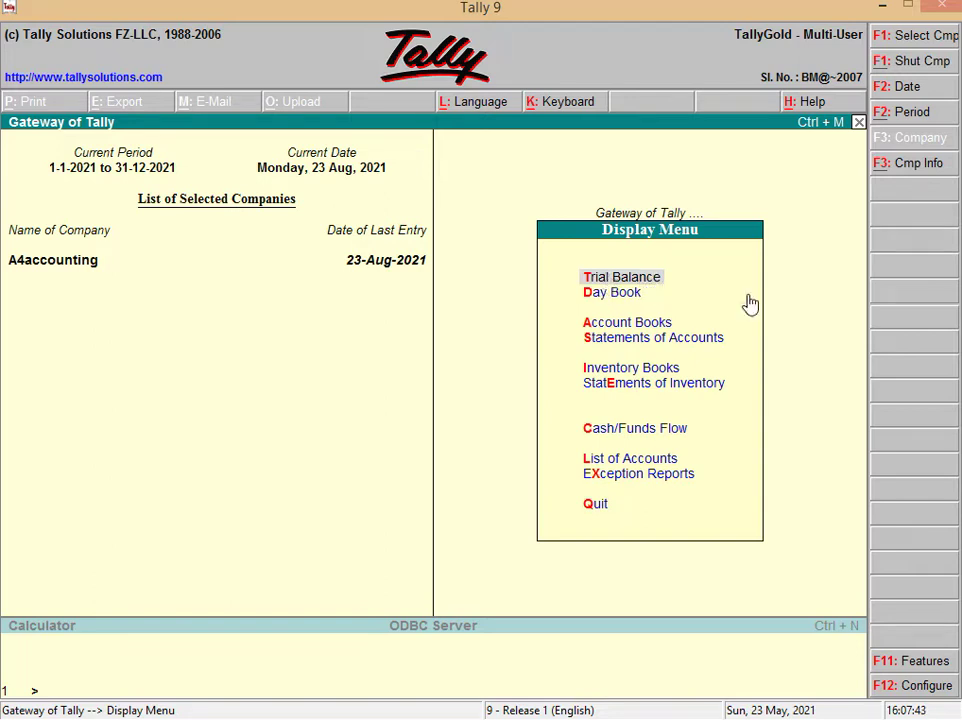
key(Return)
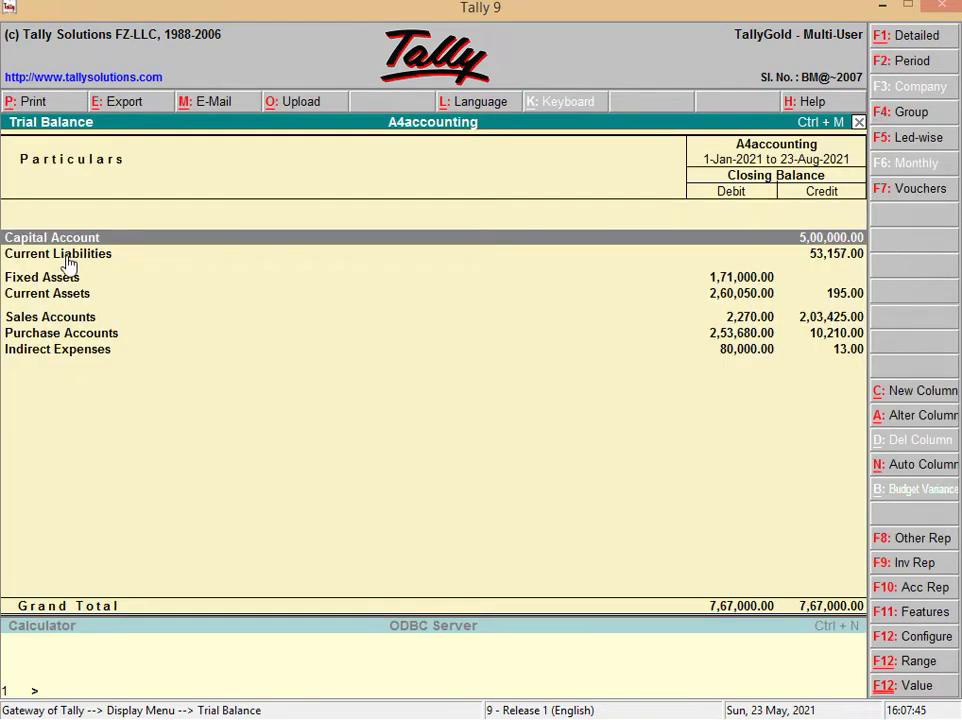
click(65, 255)
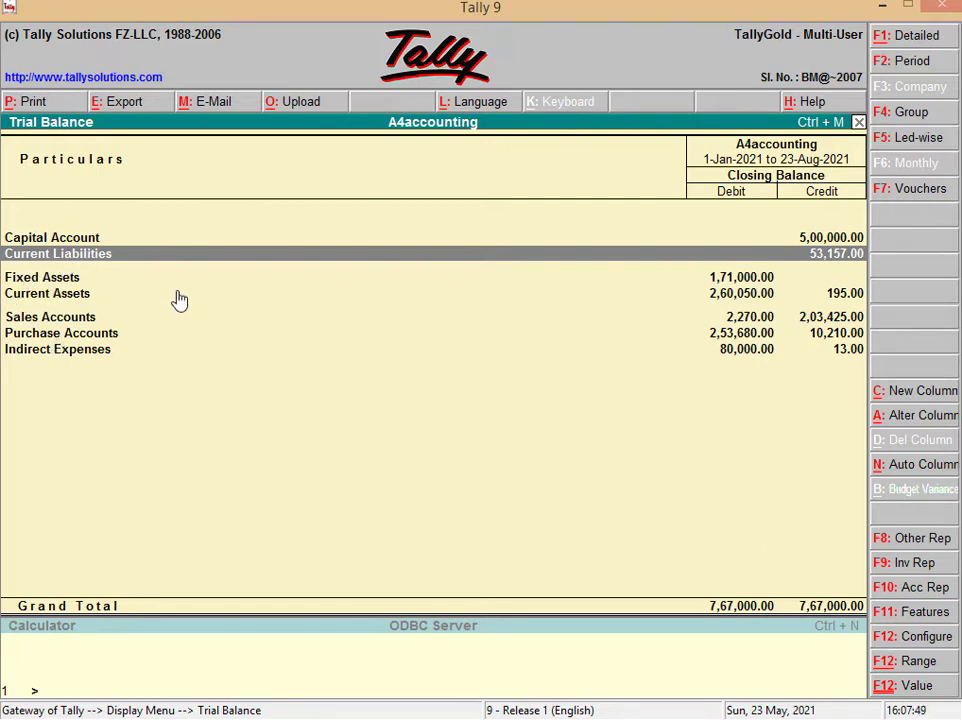
key(Return)
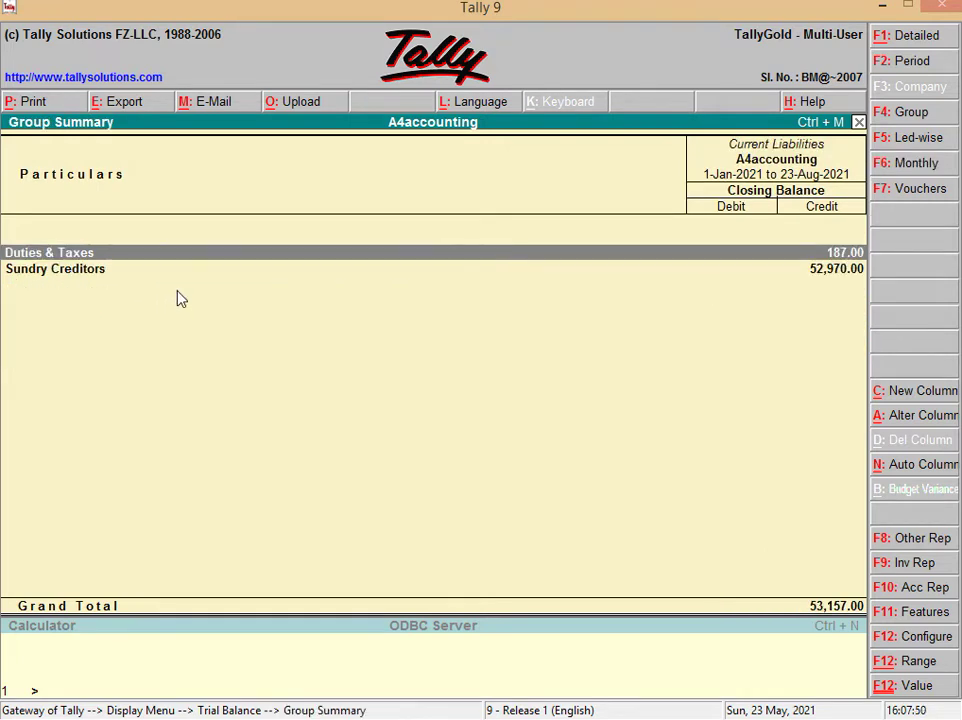
click(52, 274)
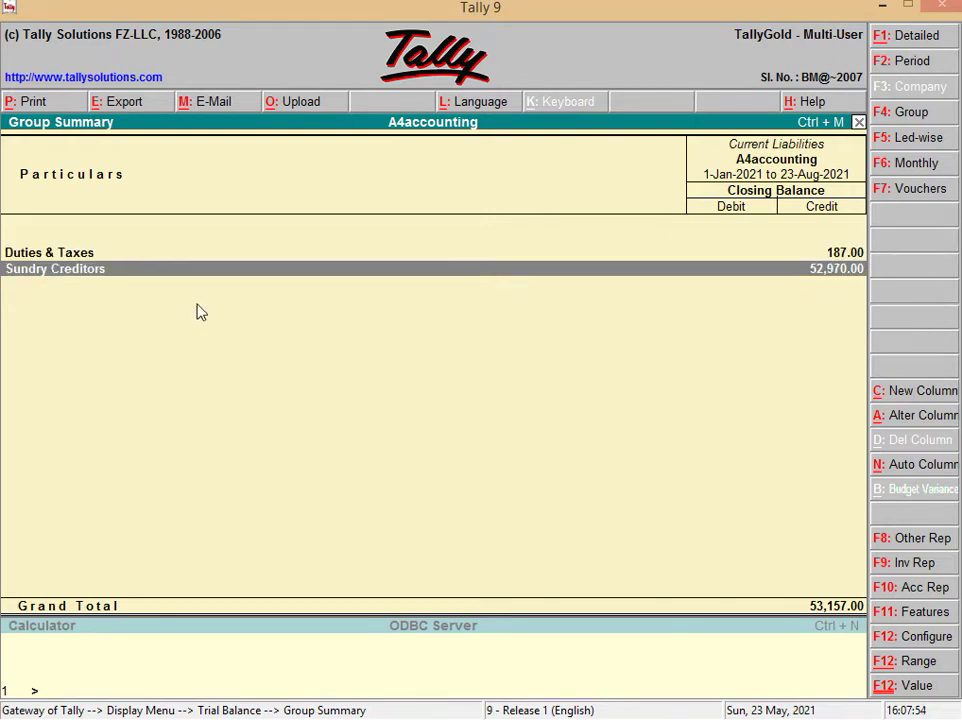
key(Return)
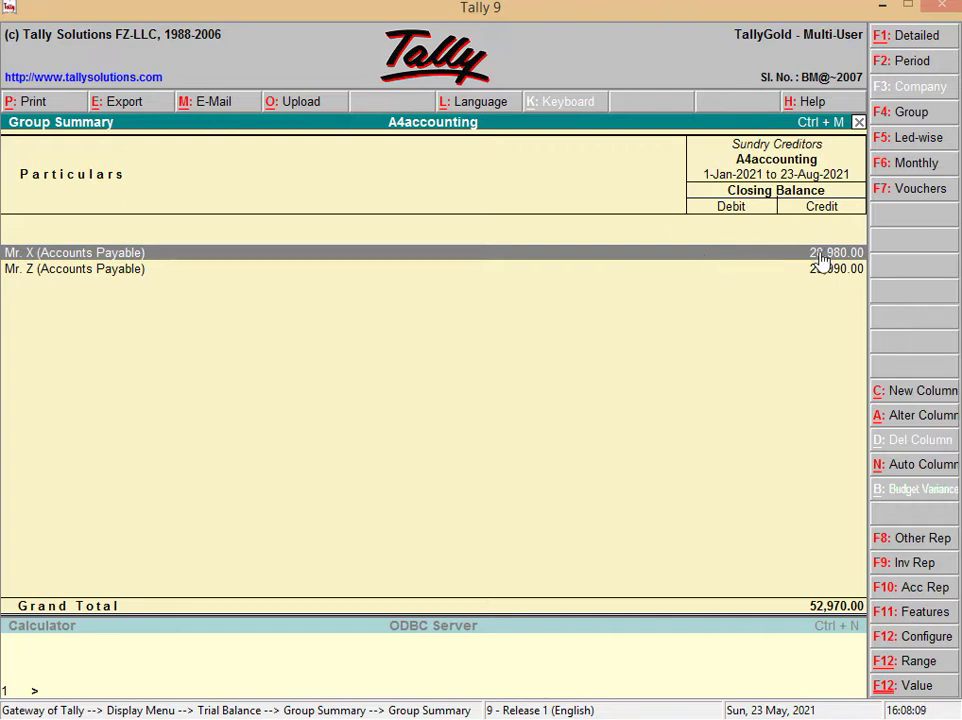
key(Escape)
key(Escape)
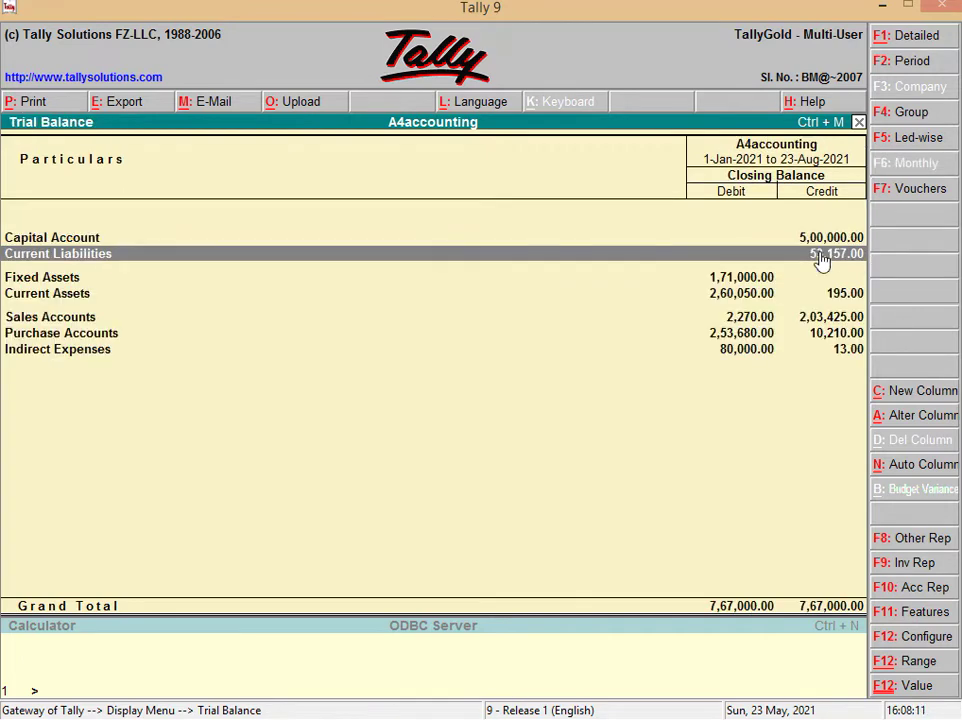
Examine the Bank Accounts balance under Current Assets in the Trial Balance, and return to the Gateway of Tally.
click(77, 296)
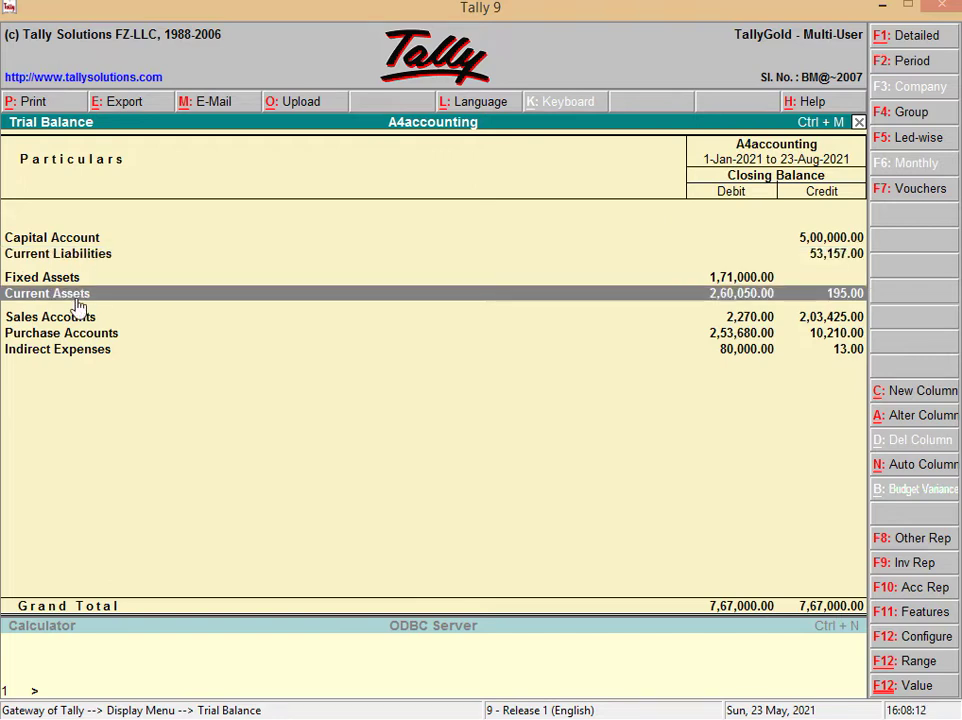
click(78, 297)
key(Down)
key(Down)
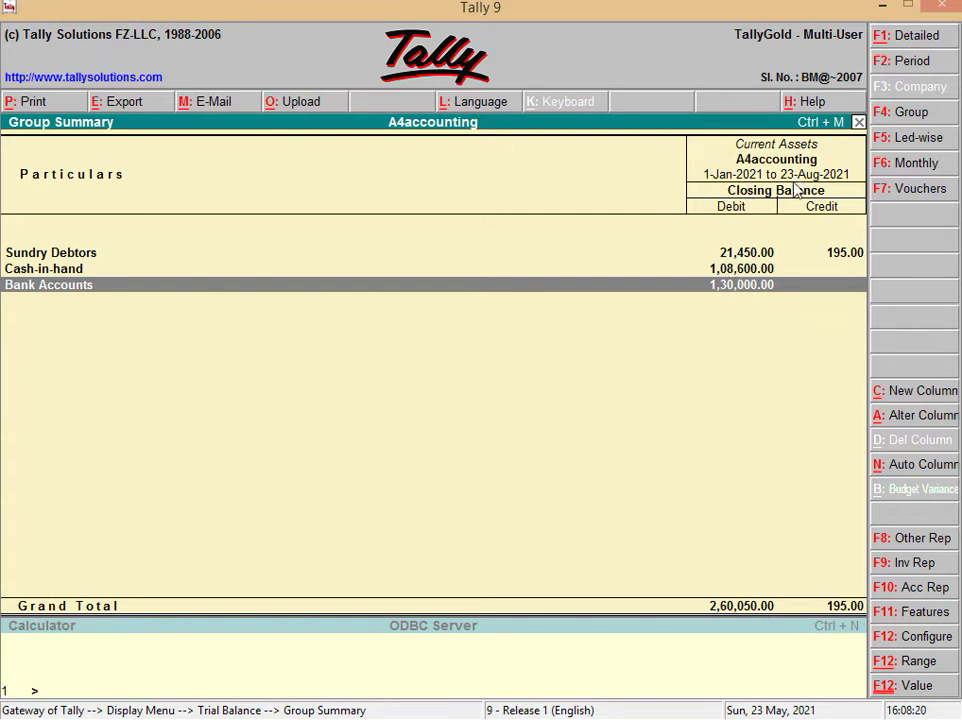
key(Escape)
key(Escape)
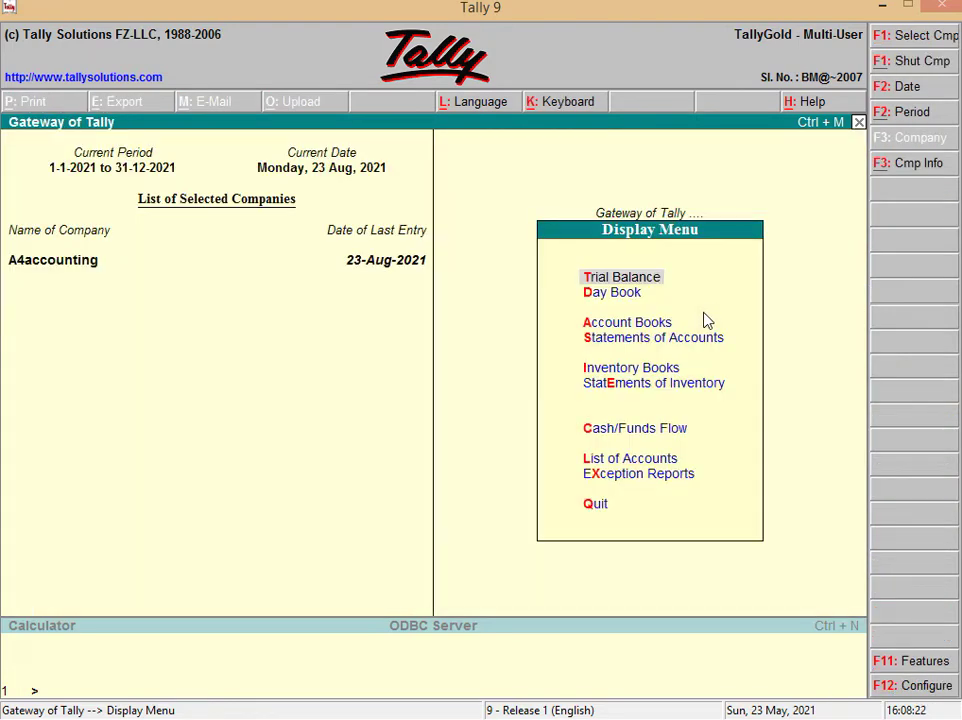
key(Escape)
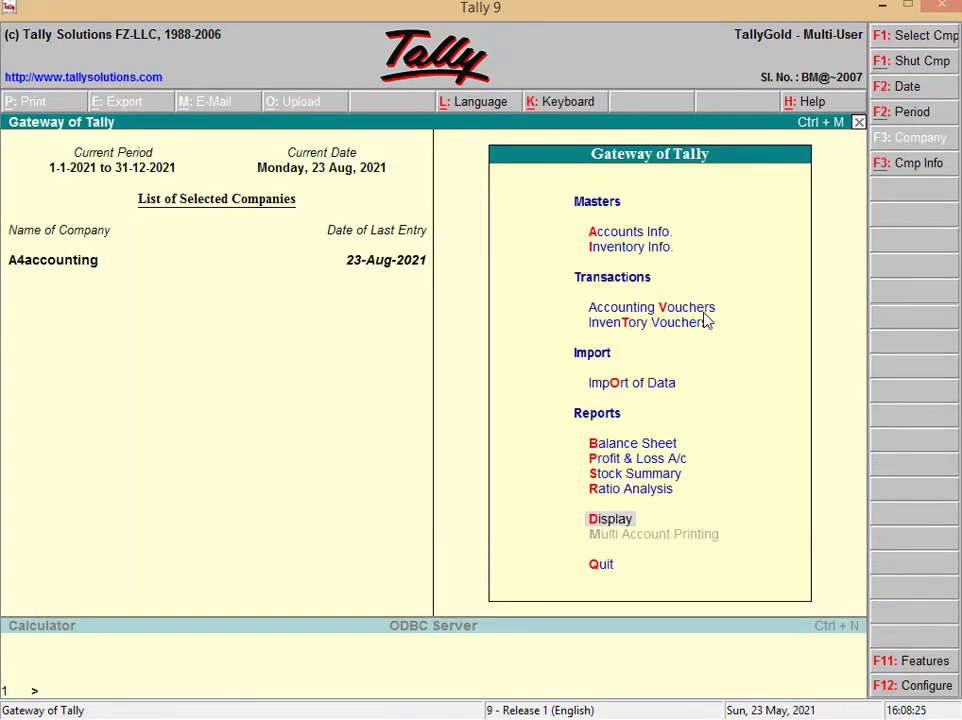
Start a payment voucher used for Others, mark it as Post-Dated, and set its date to 31-08-2021.
click(623, 308)
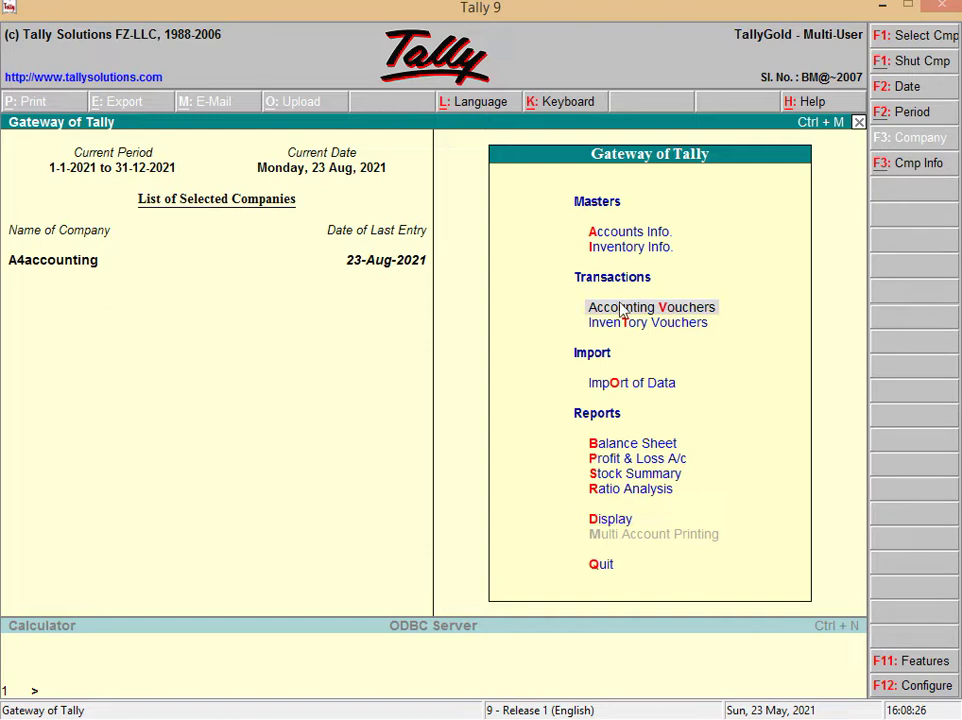
key(Return)
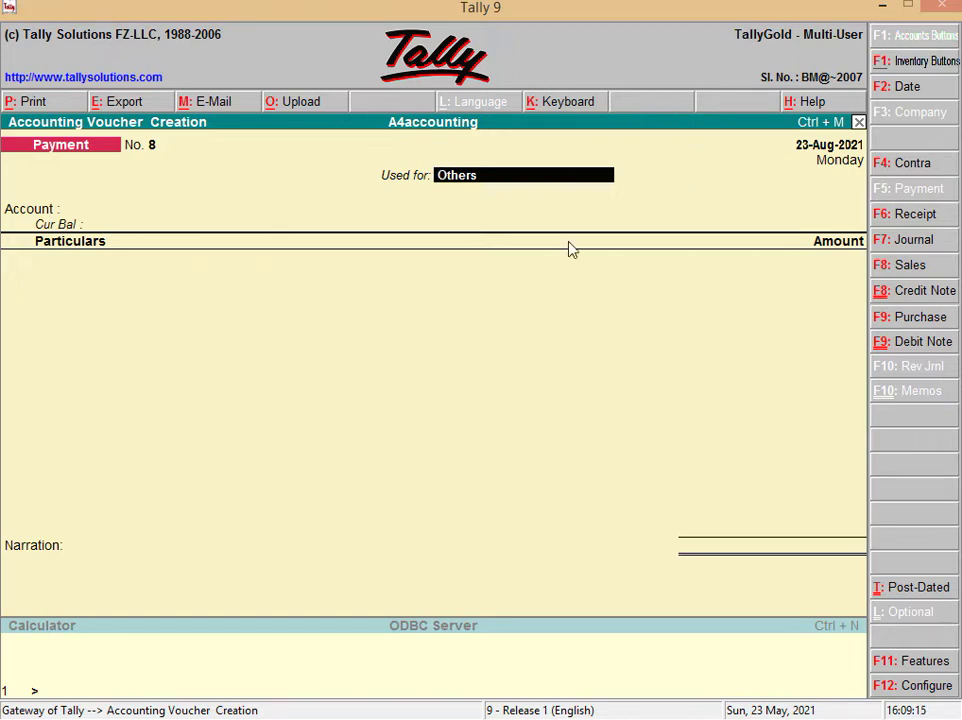
click(911, 596)
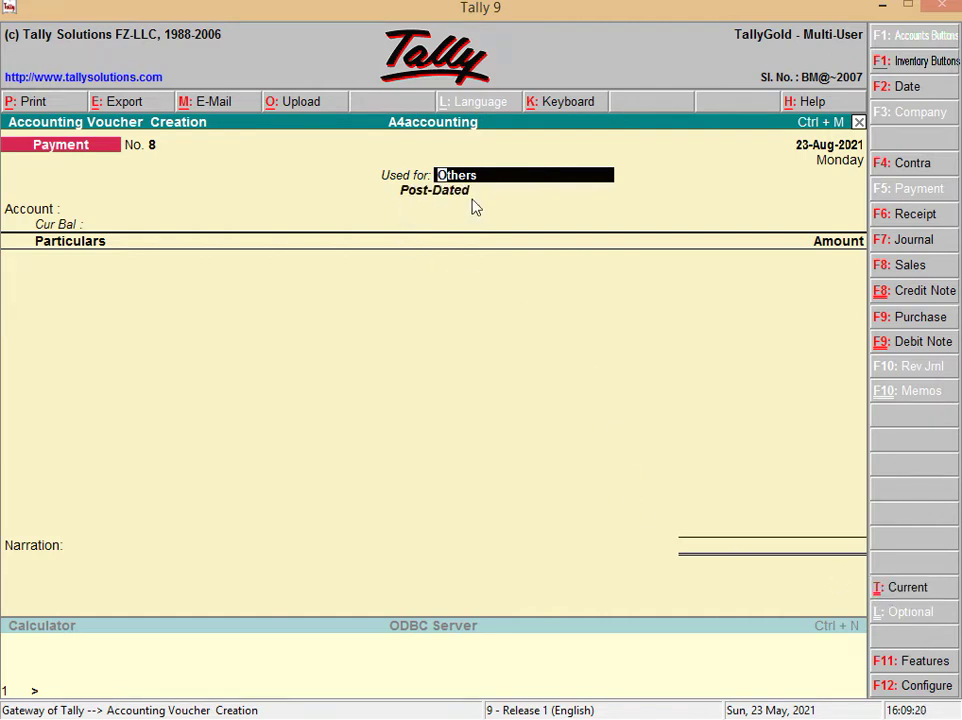
key(F2)
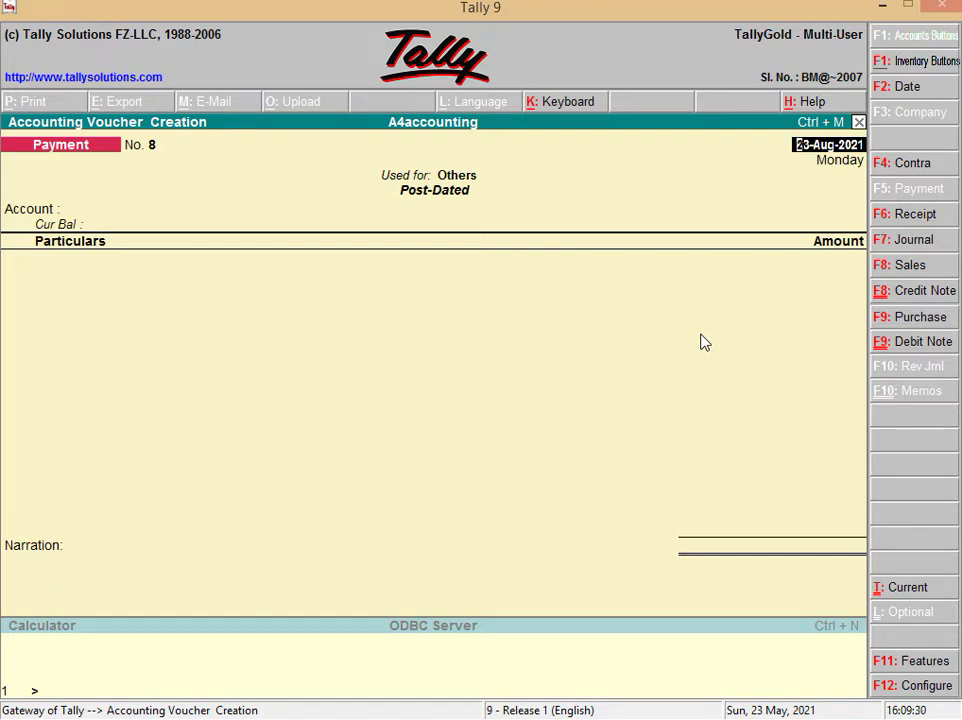
text(31-08-2021)
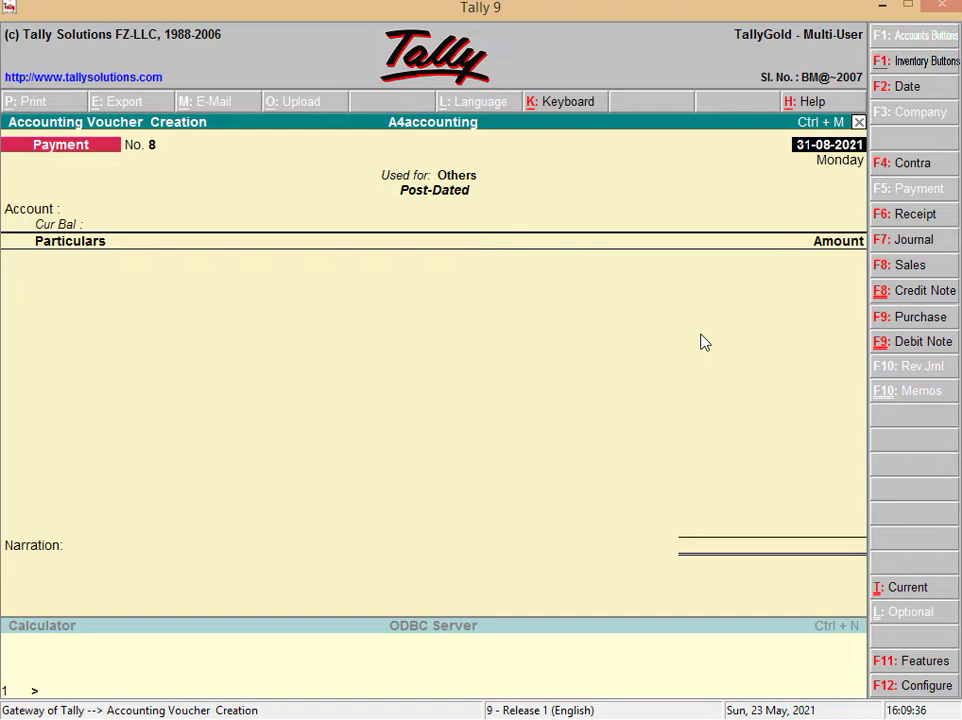
key(Return)
key(Return)
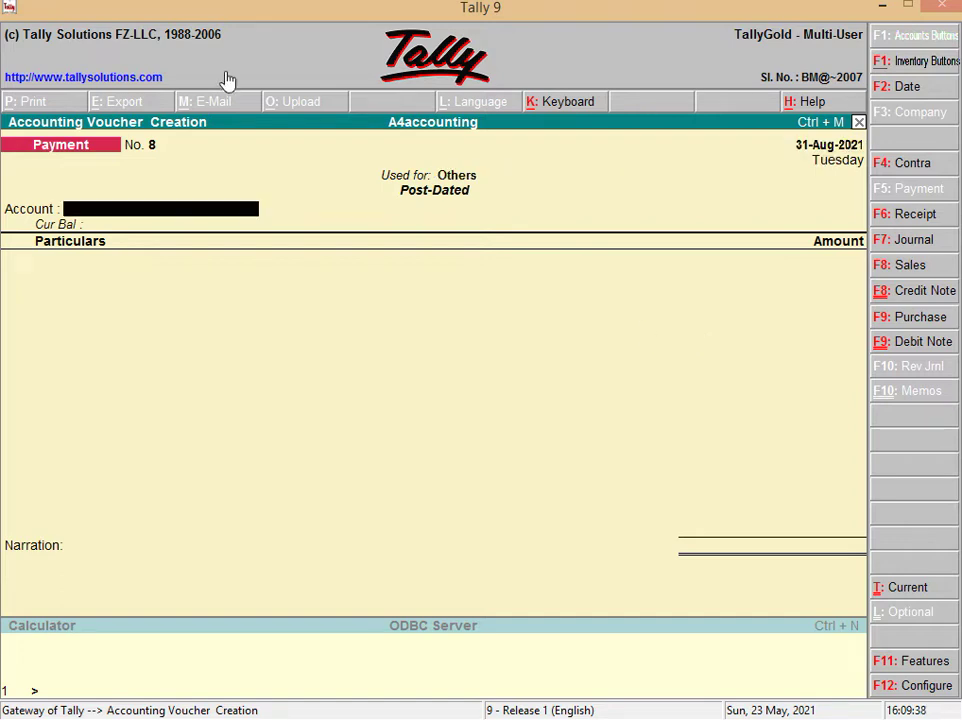
Pay from the Bank account to the Mr. X (Accounts Payable) ledger with an amount of 20000.
text(Bank)
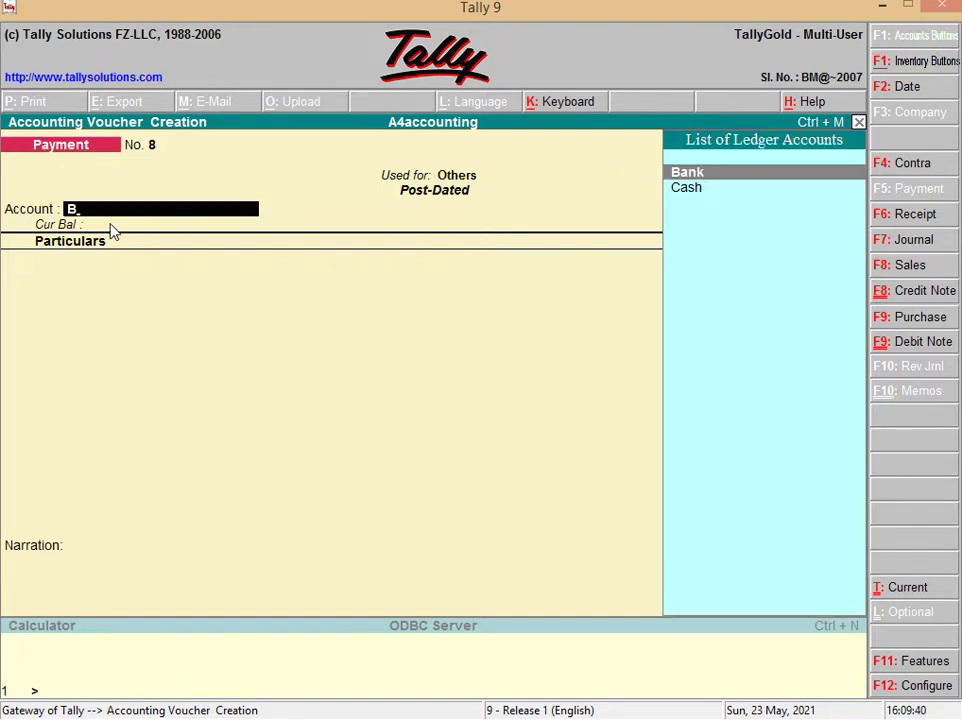
key(Return)
text(M)
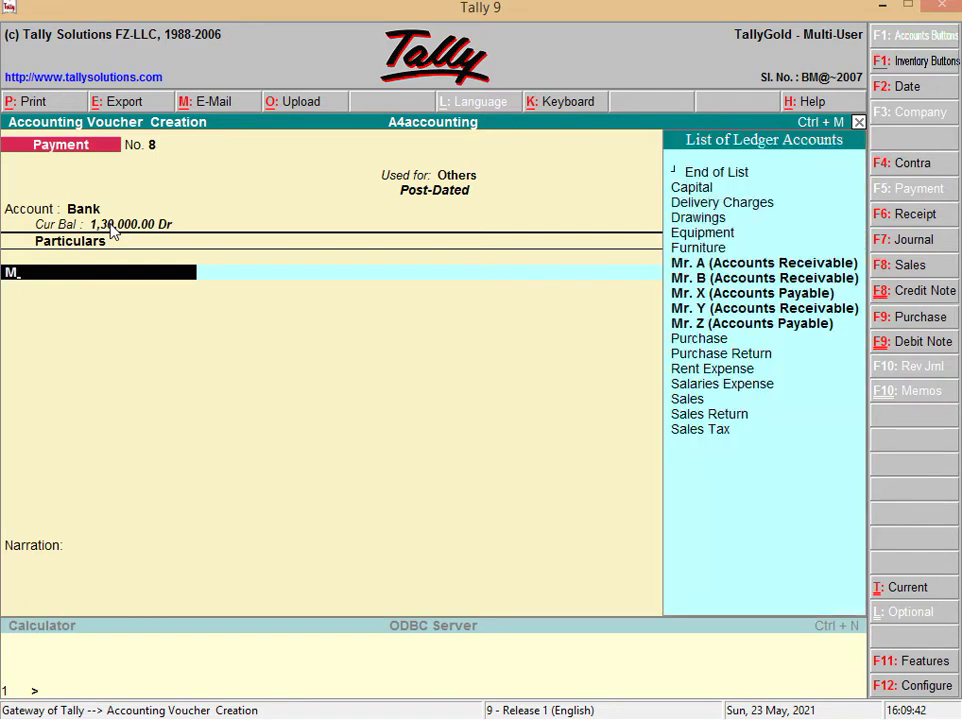
key(Down)
key(Down)
key(Down)
key(Return)
text(20000)
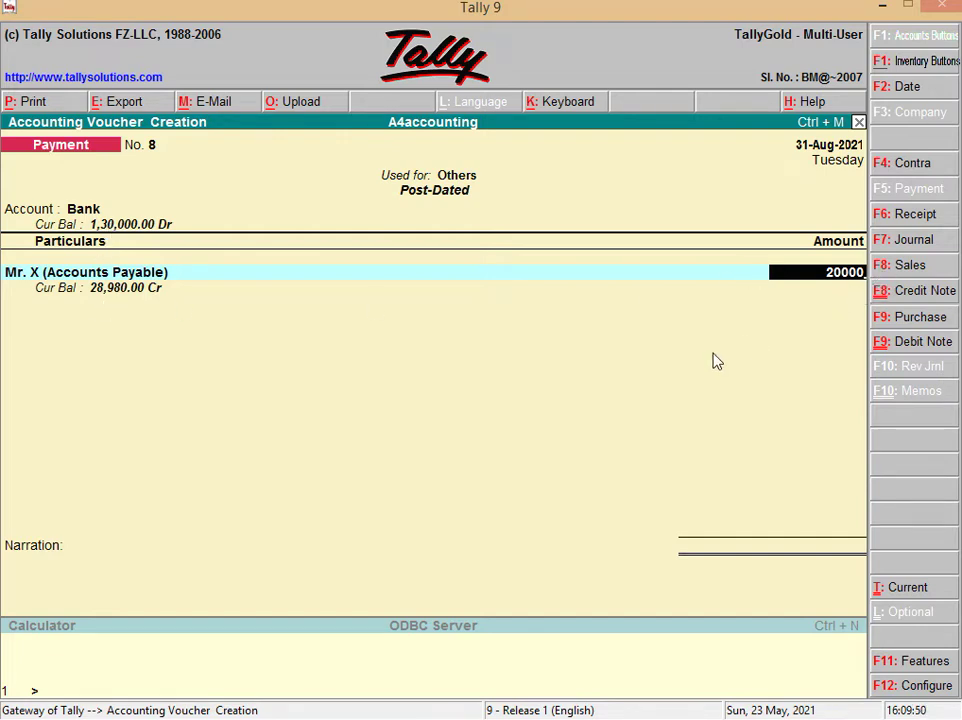
key(Return)
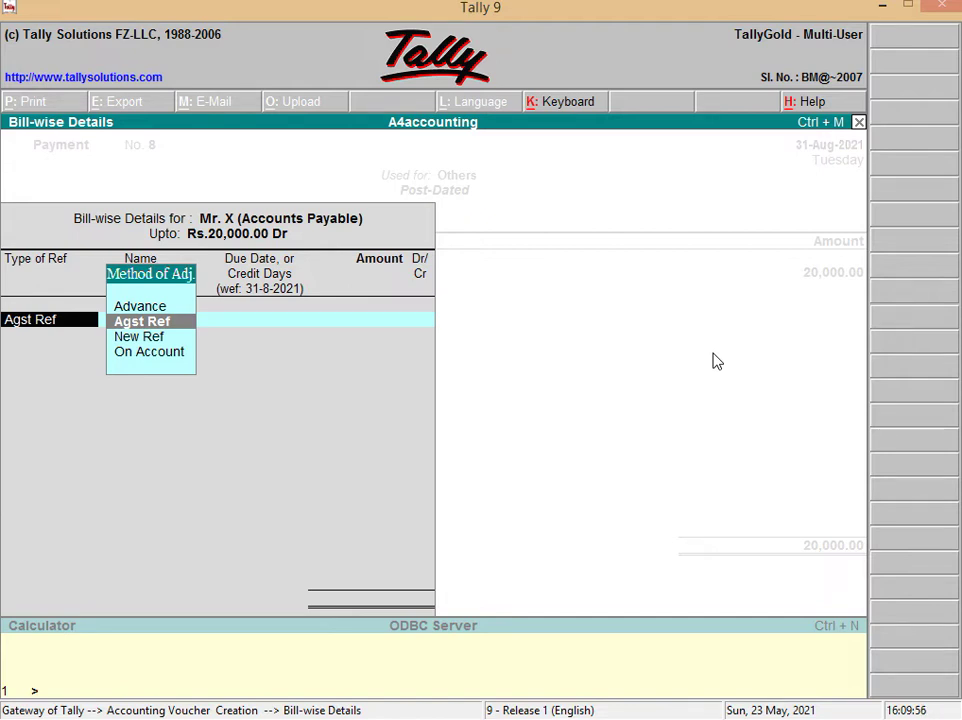
Allocate the full 20,000.00 Dr of Mr. X's bill-wise details as On Account.
key(Up)
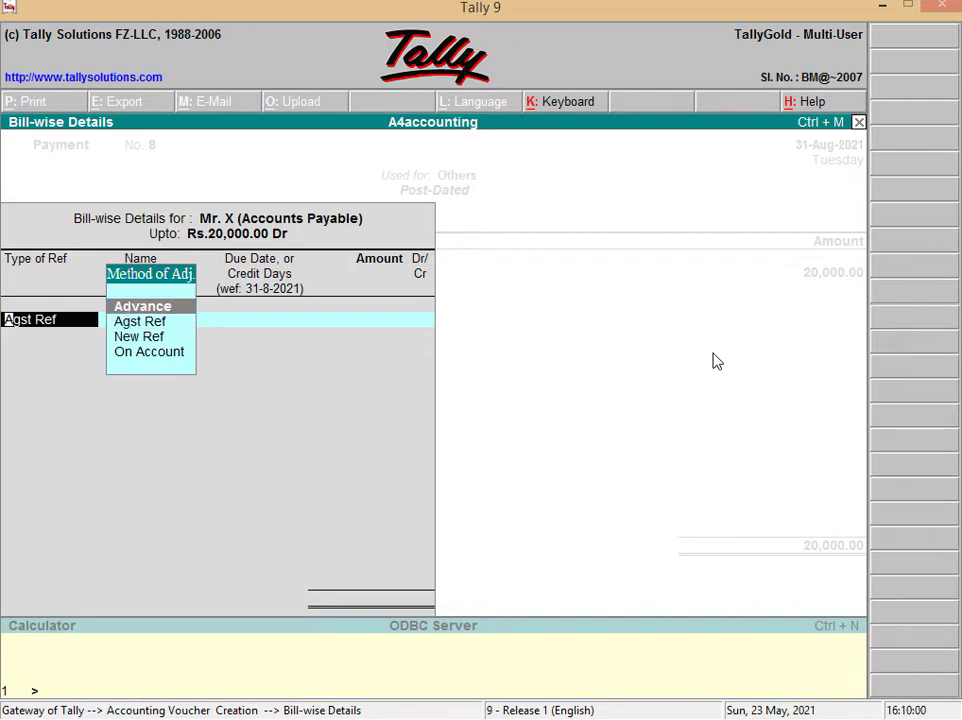
key(Down)
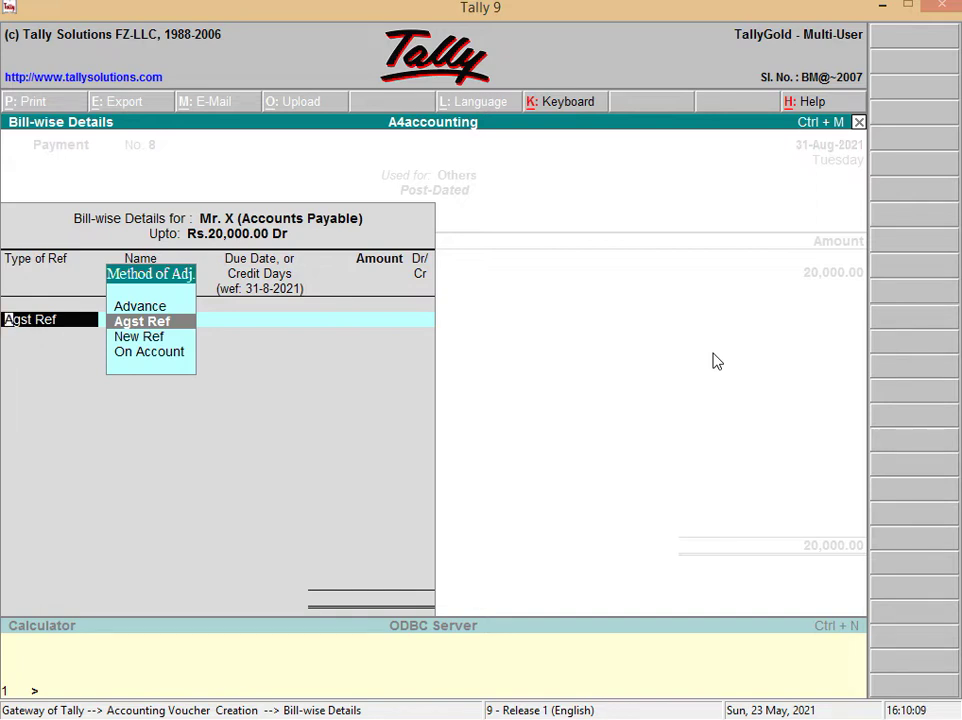
key(Down)
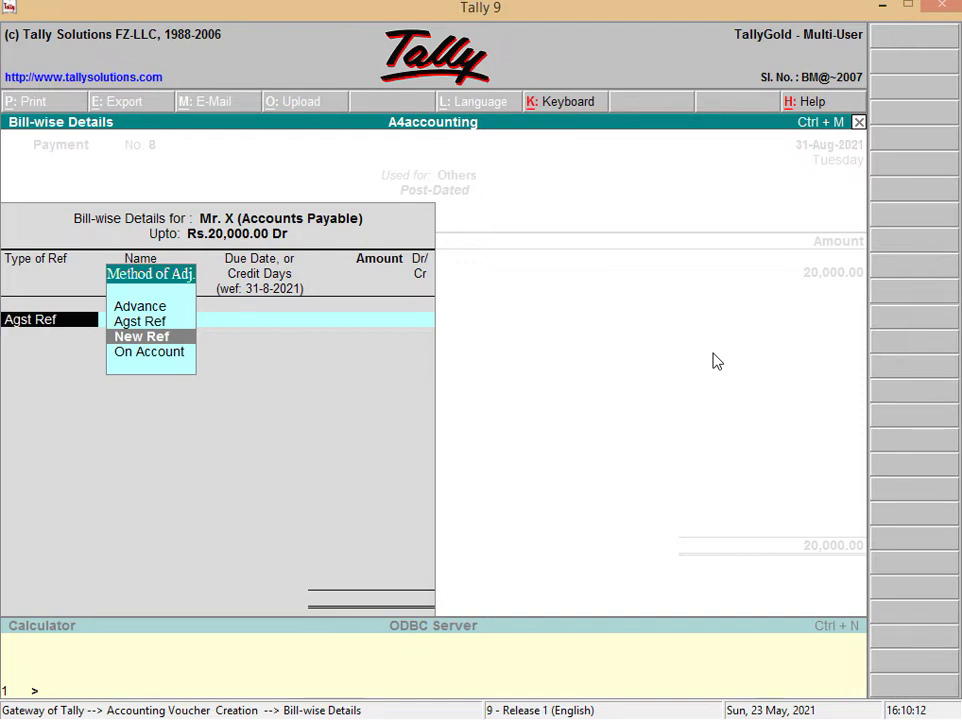
key(Down)
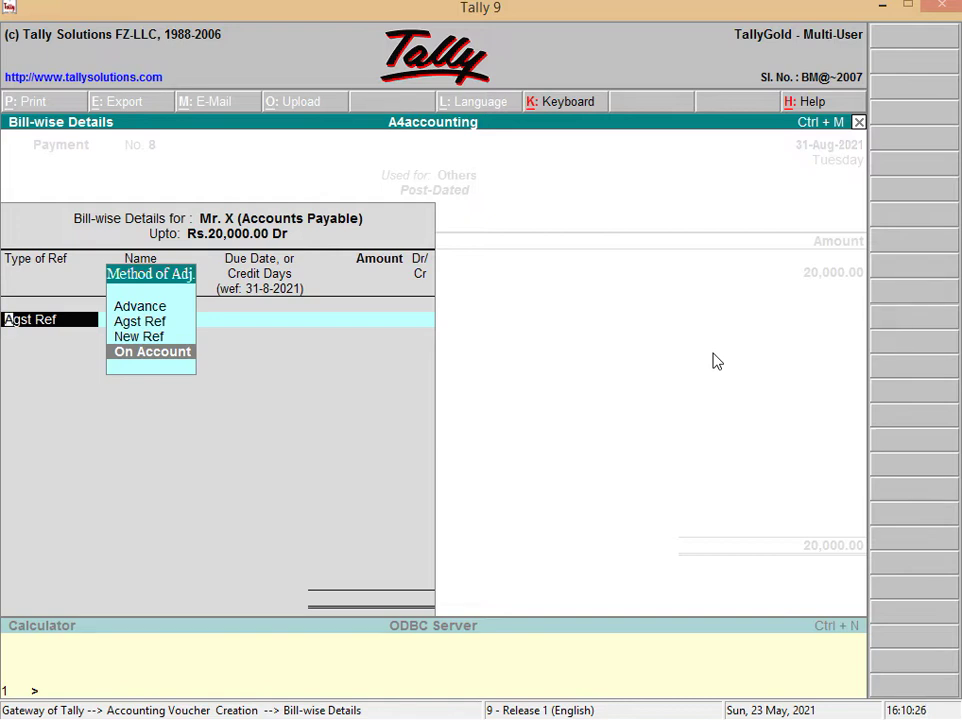
key(Up)
key(Down)
key(Return)
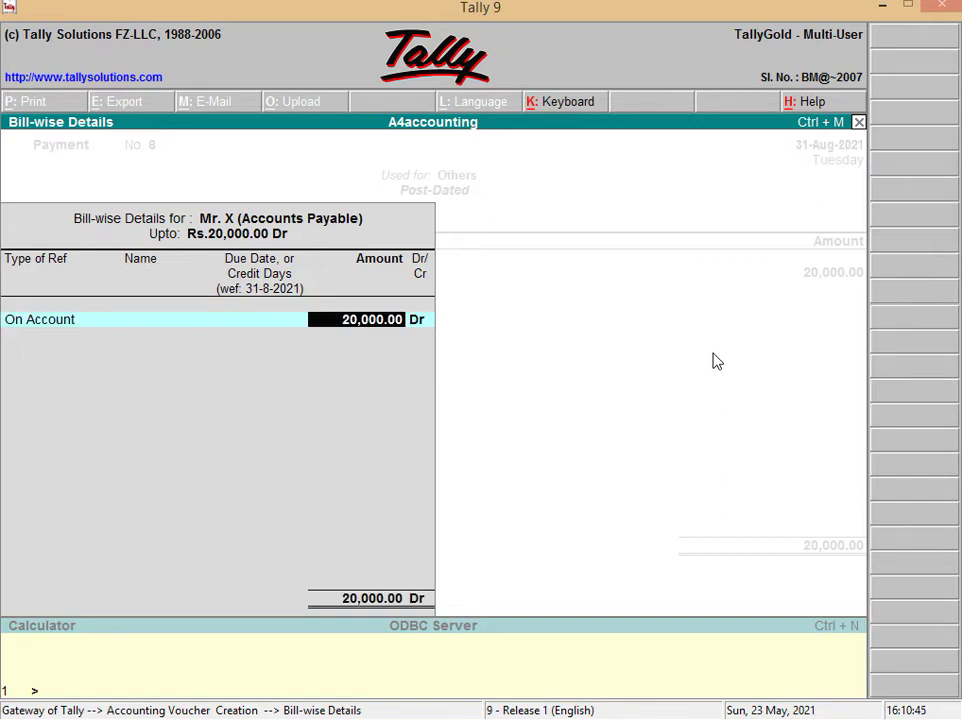
key(Return)
key(Return)
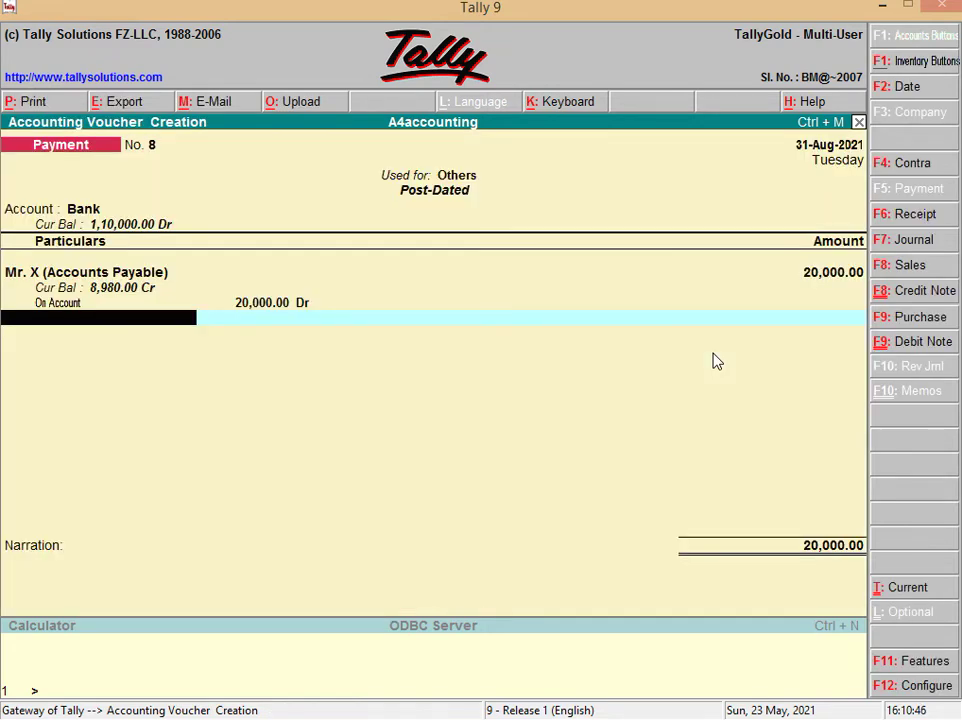
Accept the post-dated payment voucher with no narration or cheque number, and return to the Gateway of Tally.
key(Return)
key(Return)
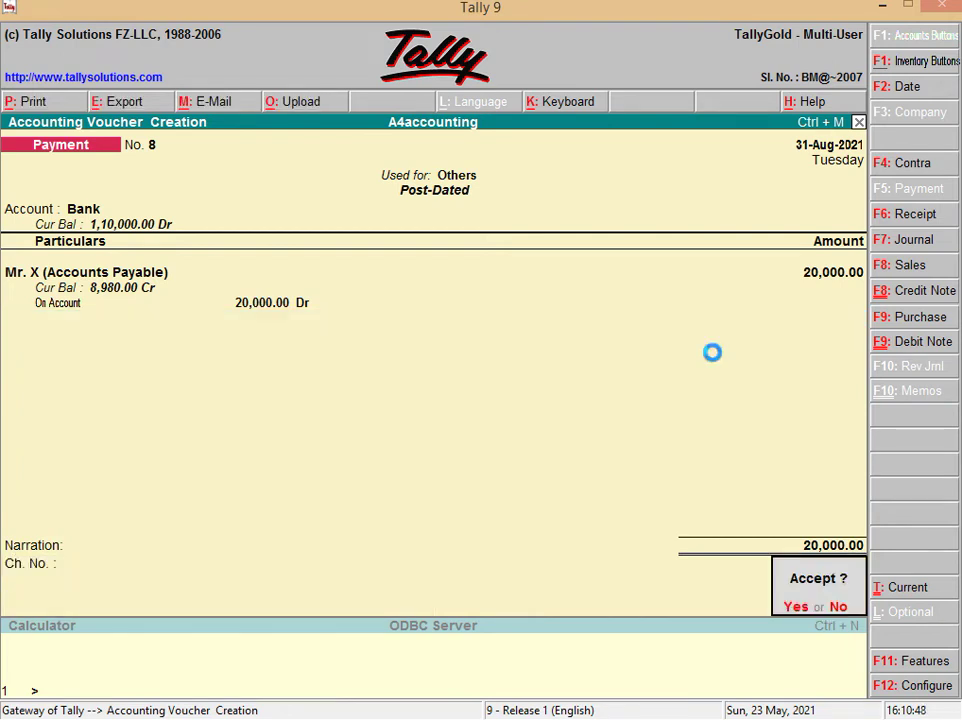
key(Return)
key(Escape)
key(Return)
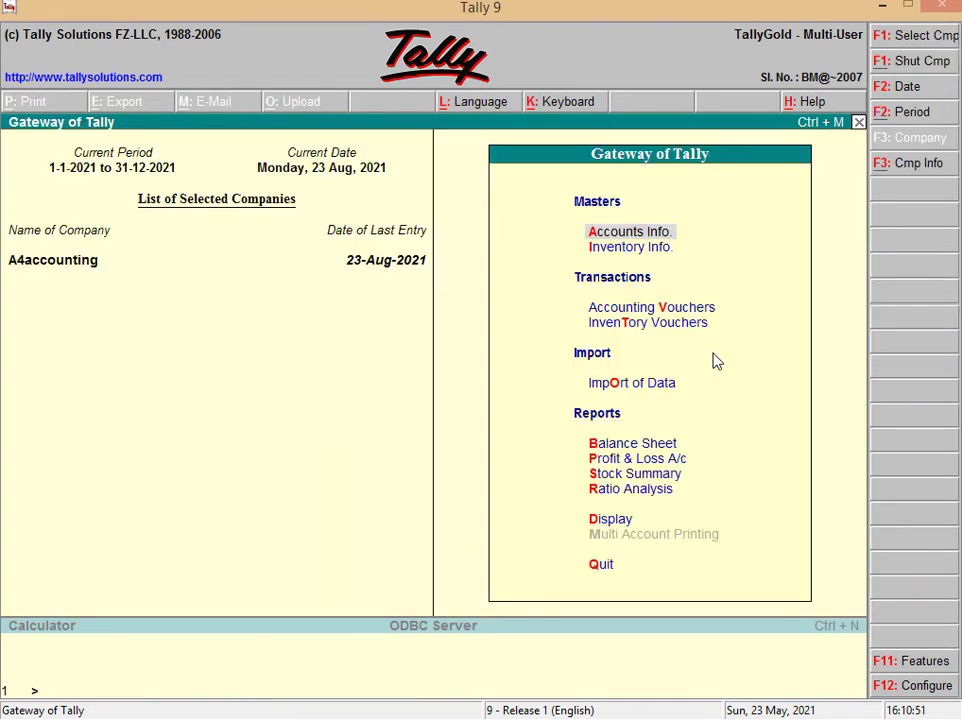
Reopen the Trial Balance and drill down into Current Assets to check the bank balance.
key(Down)
key(Down)
key(Down)
key(Down)
key(Down)
key(Down)
key(Down)
key(Down)
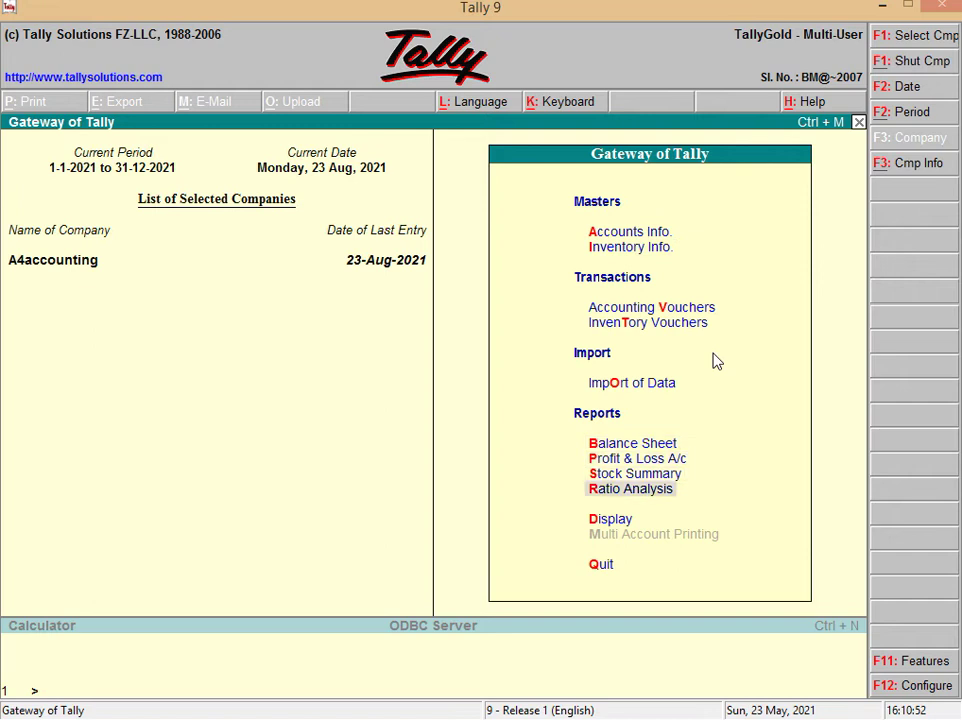
key(d)
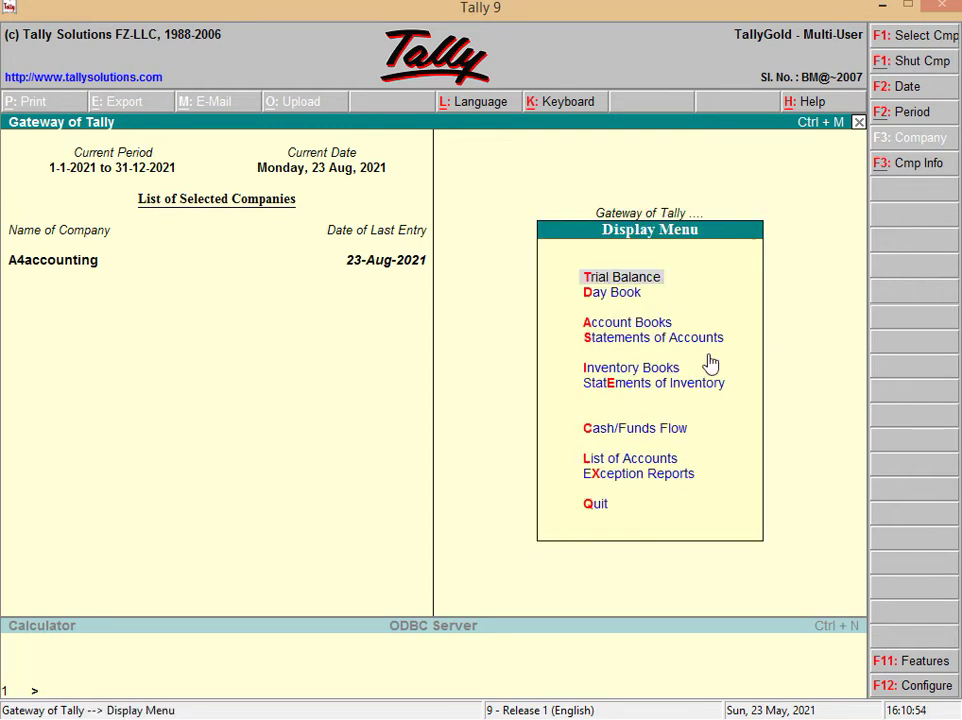
click(657, 285)
key(Down)
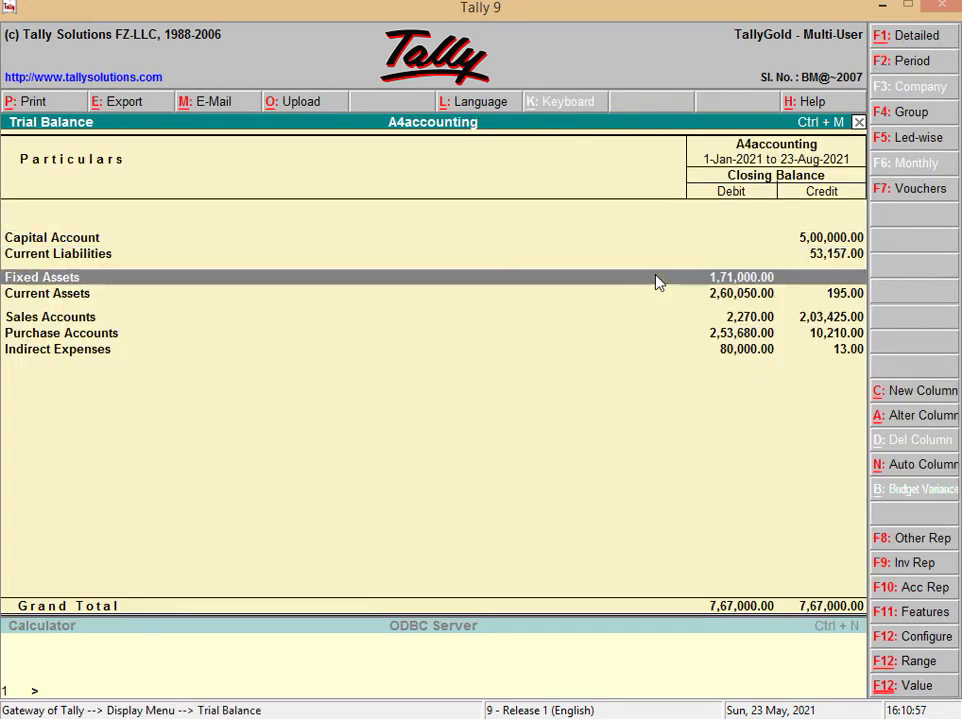
key(Down)
key(Down)
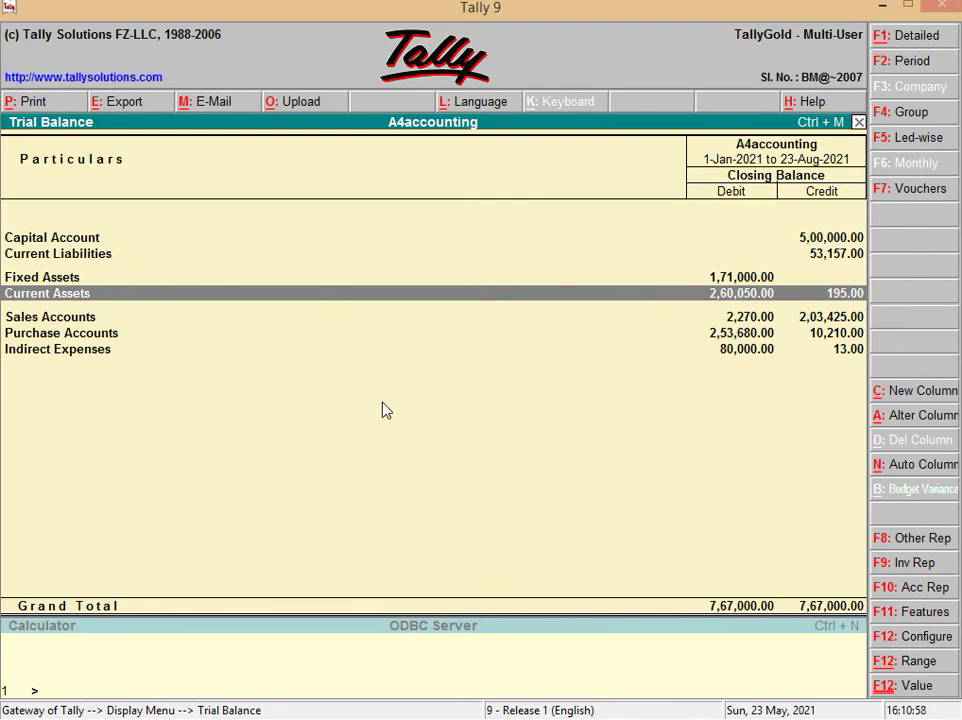
key(Return)
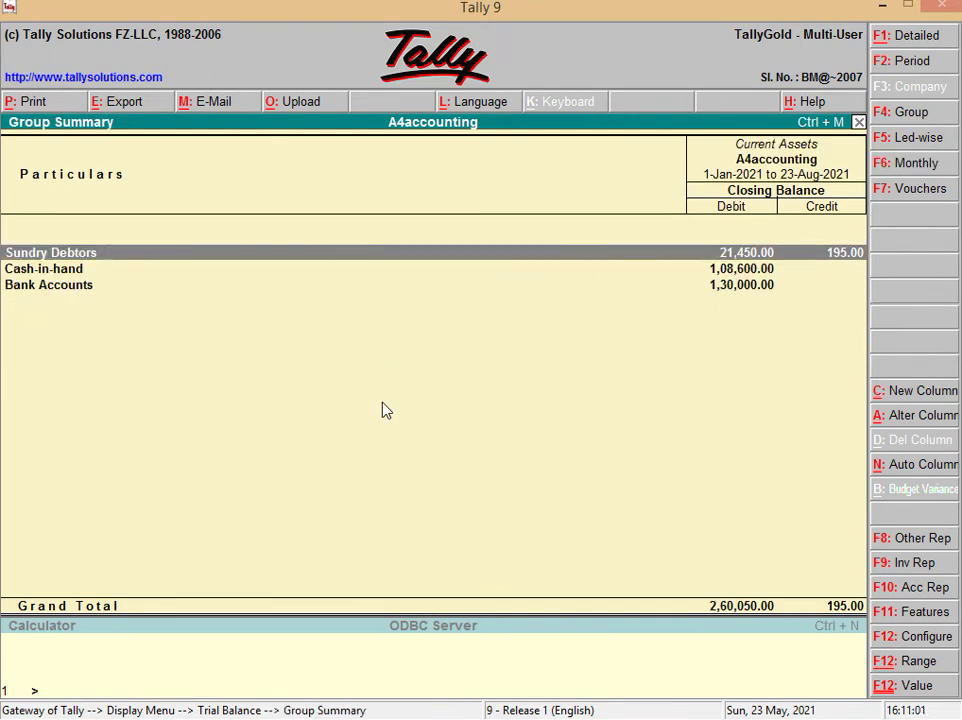
Set the Current Assets group summary period from 1-1-2021 to 31-08-2021 to check the Bank Accounts balance.
key(Down)
key(Down)
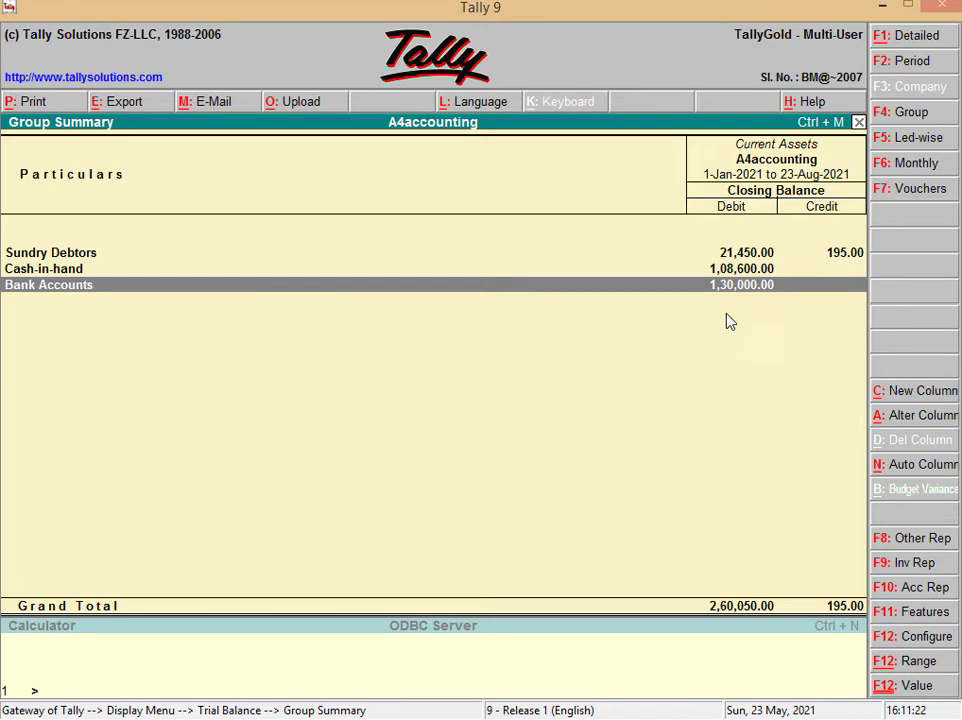
click(916, 66)
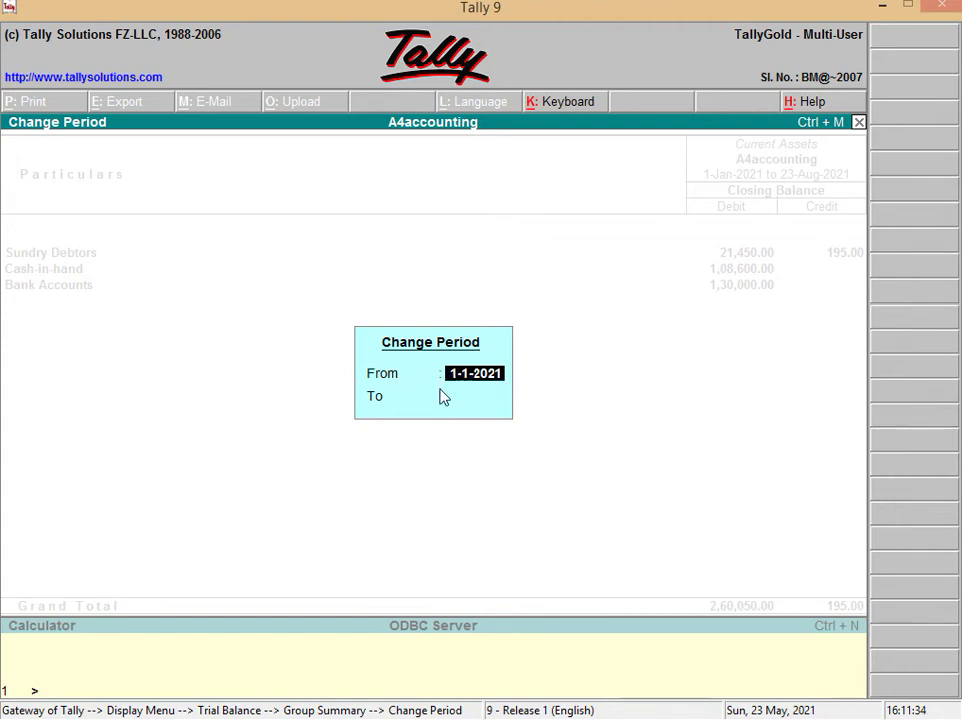
key(Return)
text(31-)
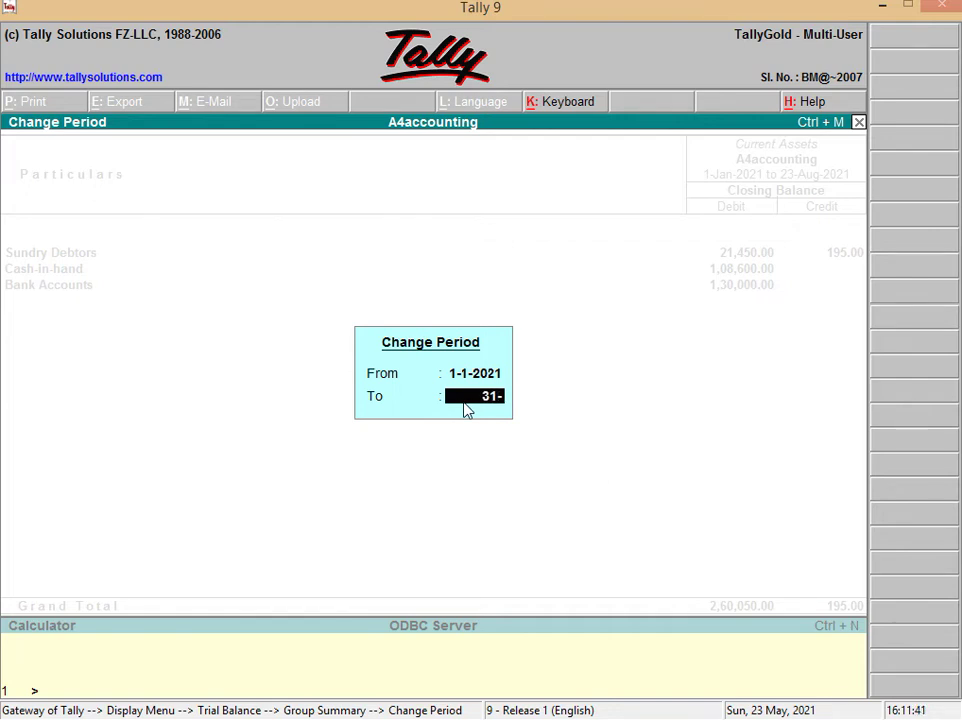
text(08-2021)
key(Return)
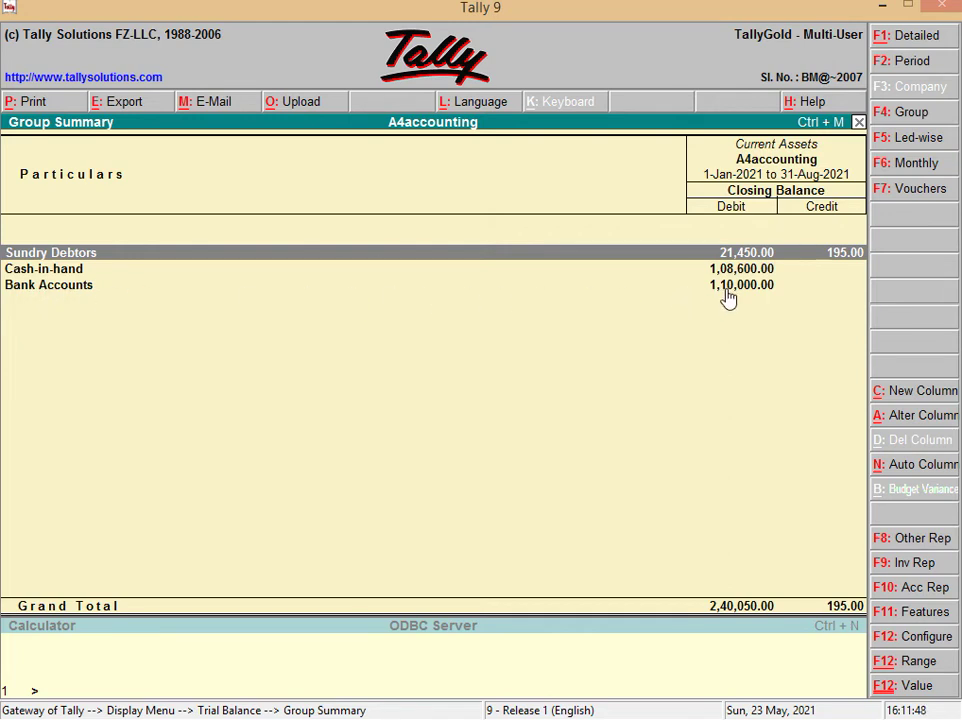
Drill down through Bank Accounts into the Bank ledger's August vouchers to examine the payments, and return to the Trial Balance.
click(86, 288)
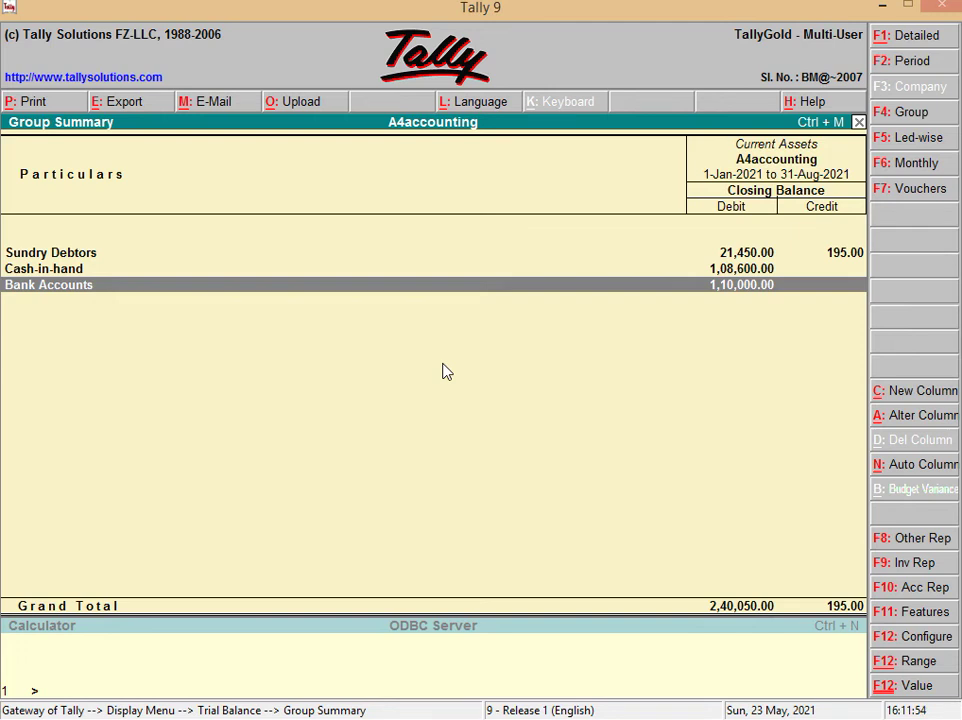
key(Return)
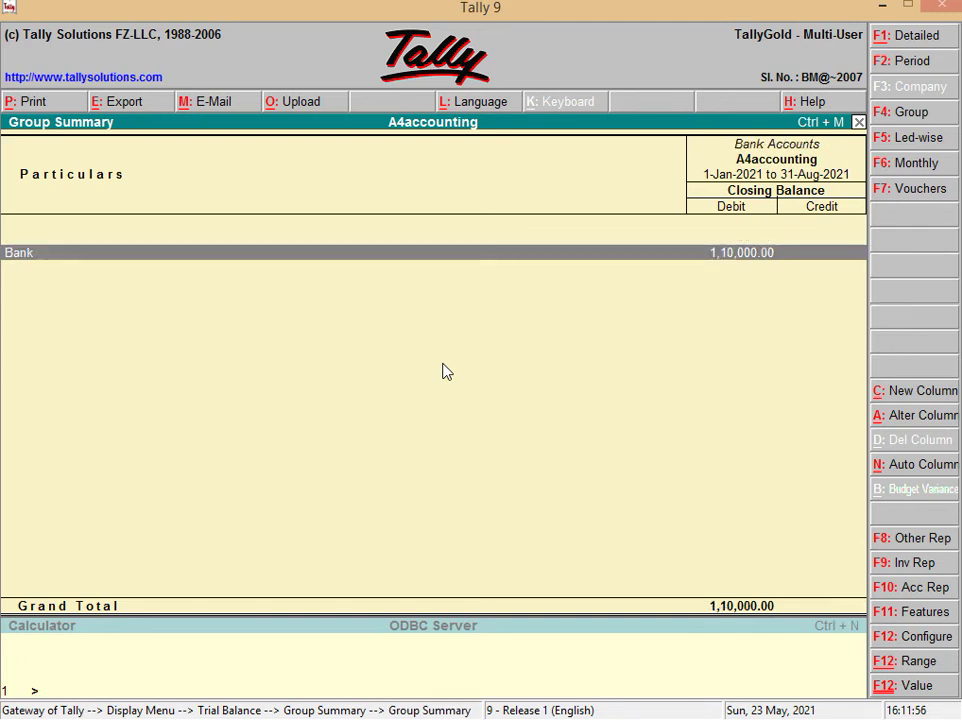
key(Return)
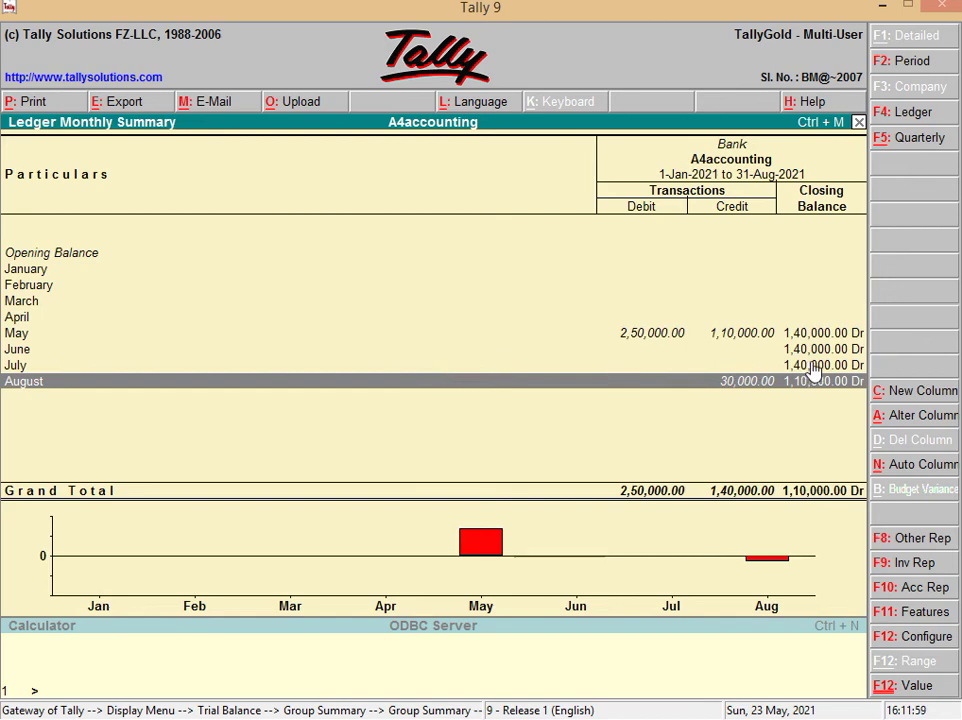
click(368, 390)
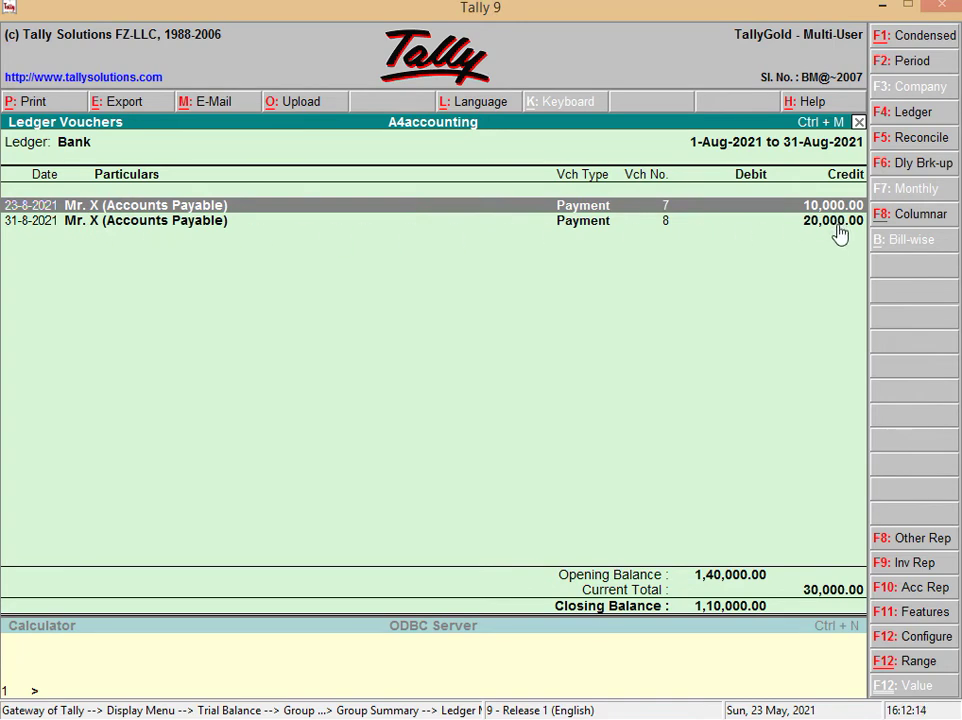
key(Escape)
key(Escape)
key(Escape)
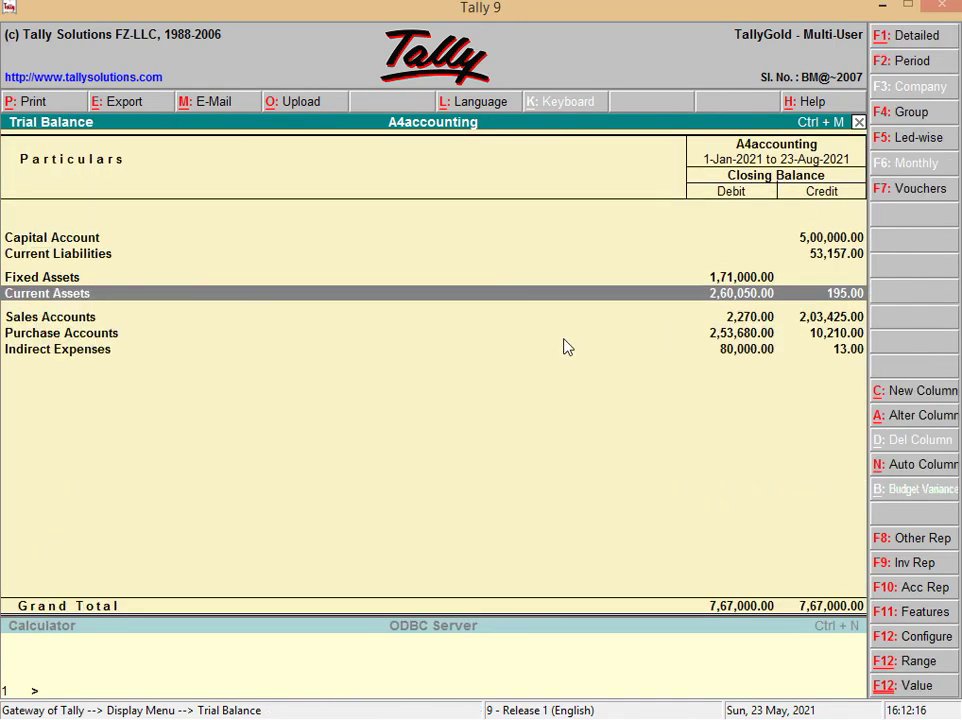
Drill down from Current Liabilities into Sundry Creditors to check the creditors' closing balances.
key(Up)
key(Up)
key(Return)
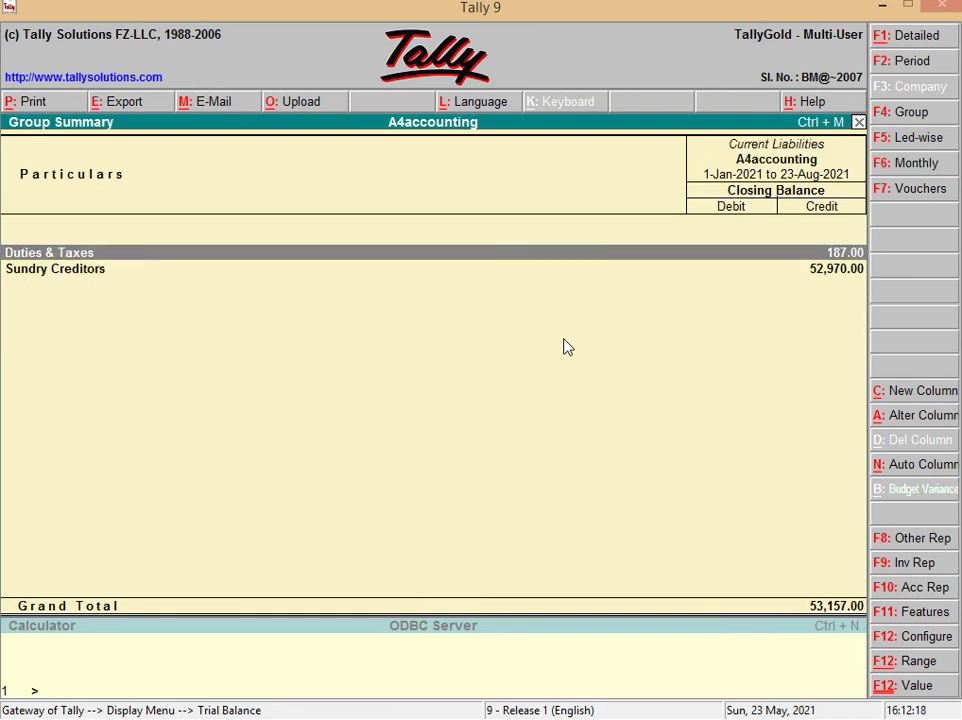
key(Down)
key(Return)
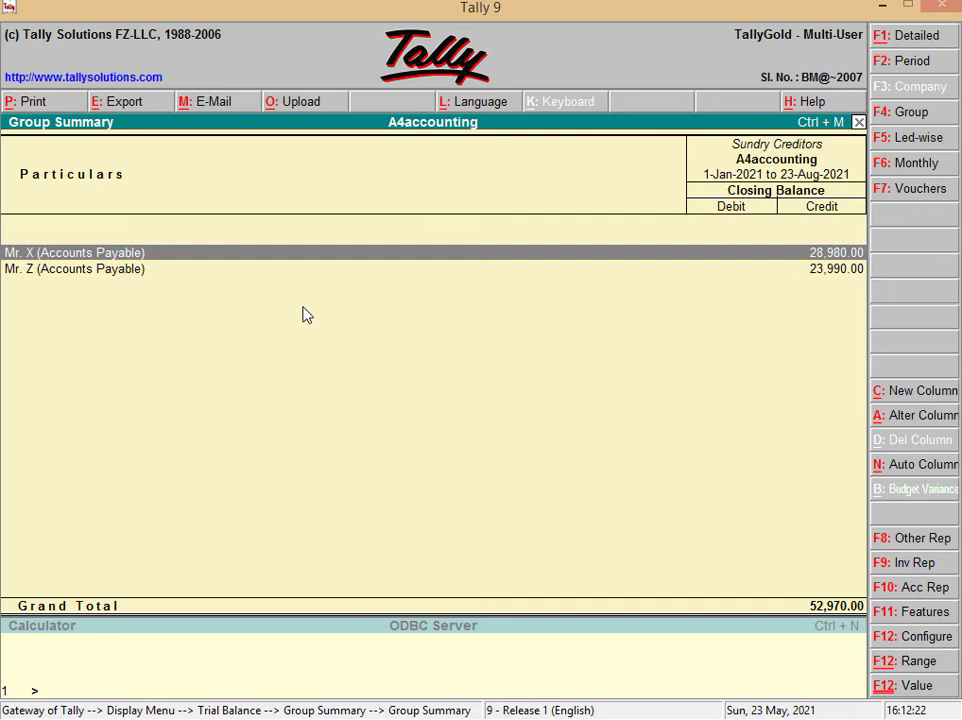
Set the Sundry Creditors summary period from 1-1-2021 to 31-08-2021 to check the Mr. X balance.
click(912, 66)
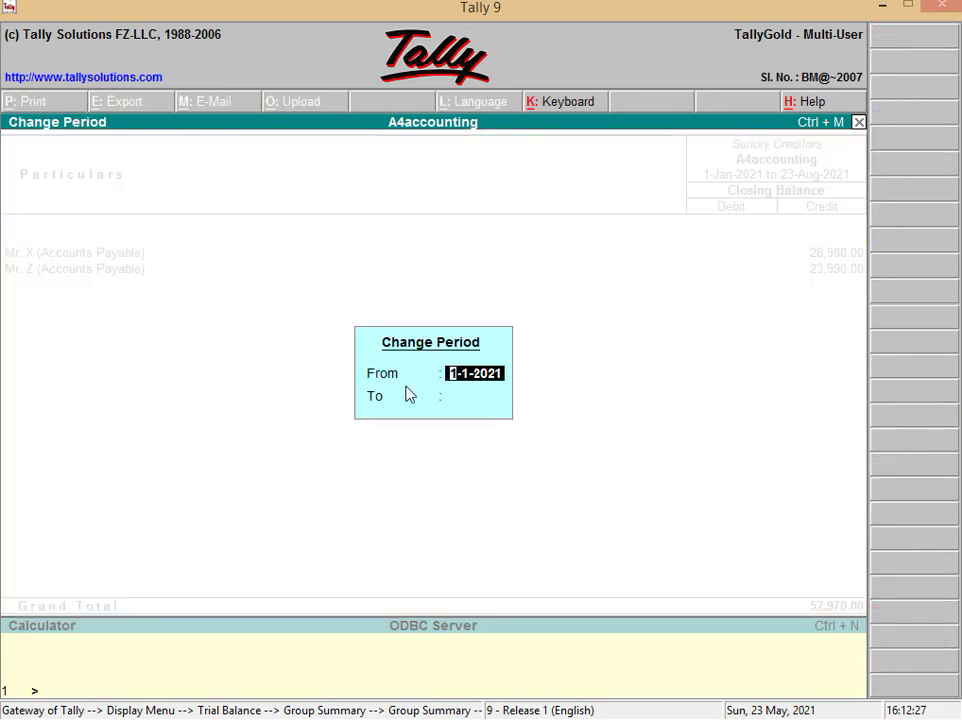
key(Return)
text(31)
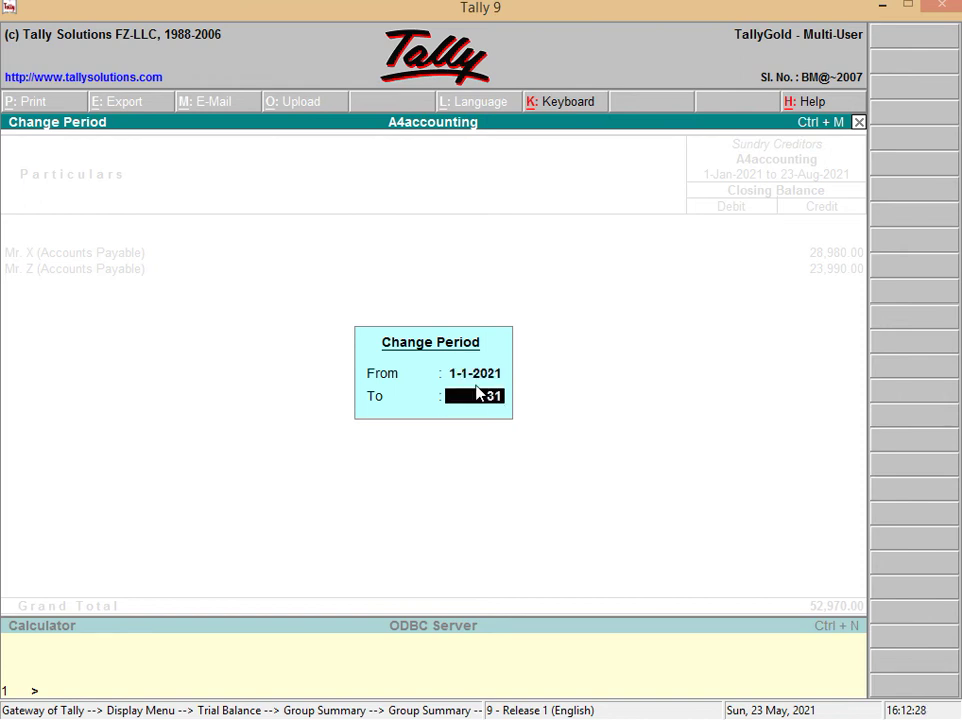
text(-08-2021)
key(Return)
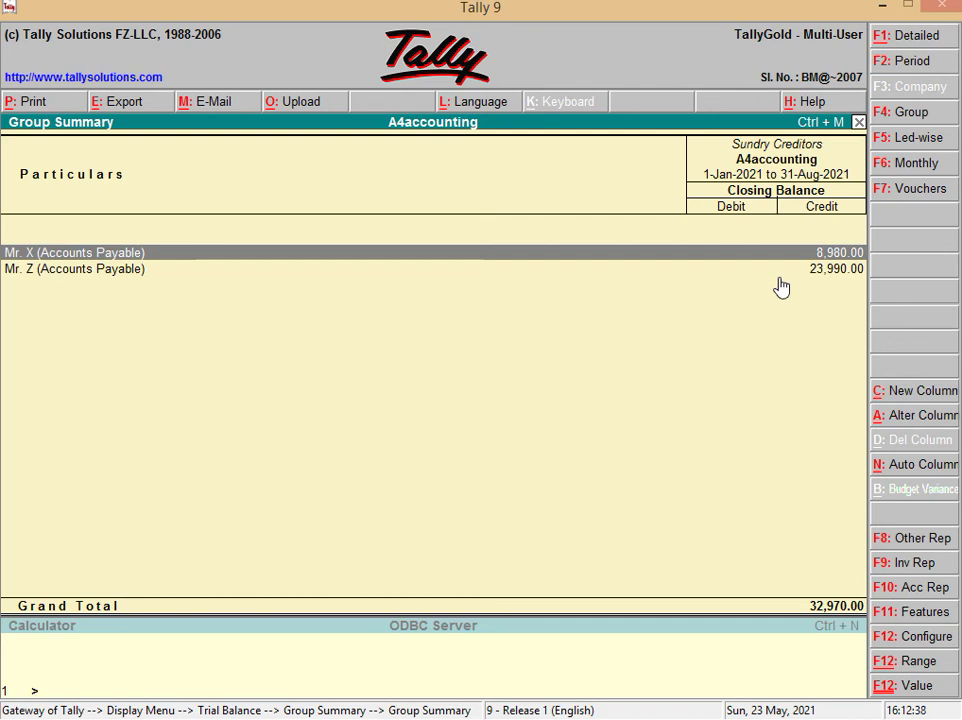
Leave the reports, go back through the Display Menu and Gateway of Tally, and quit Tally with confirmation.
key(Escape)
key(Escape)
key(Escape)
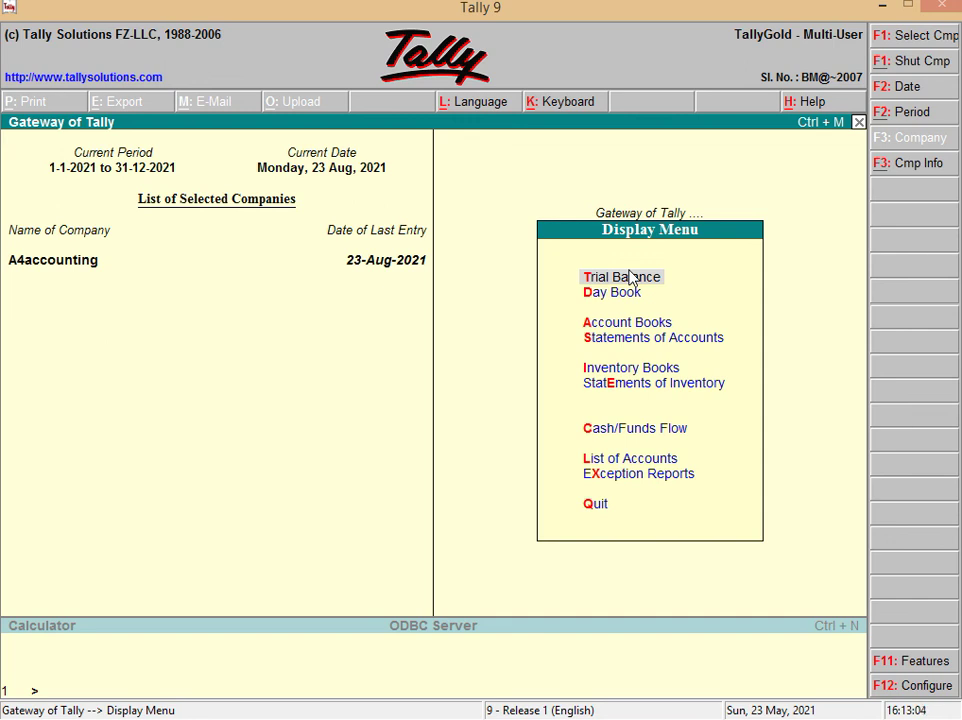
key(Escape)
key(Escape)
key(y)
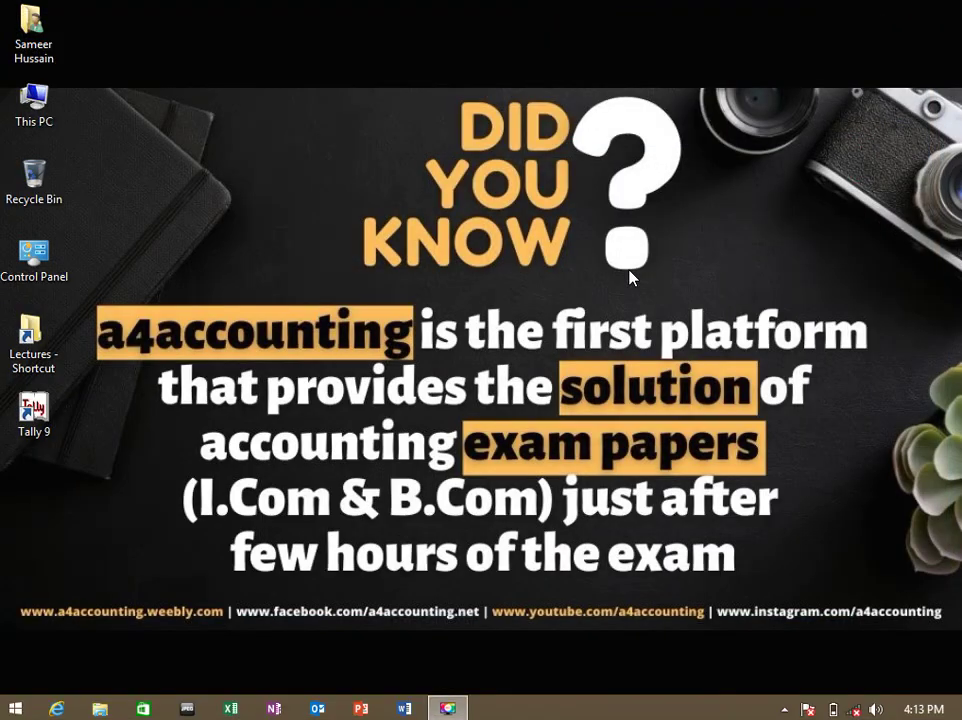